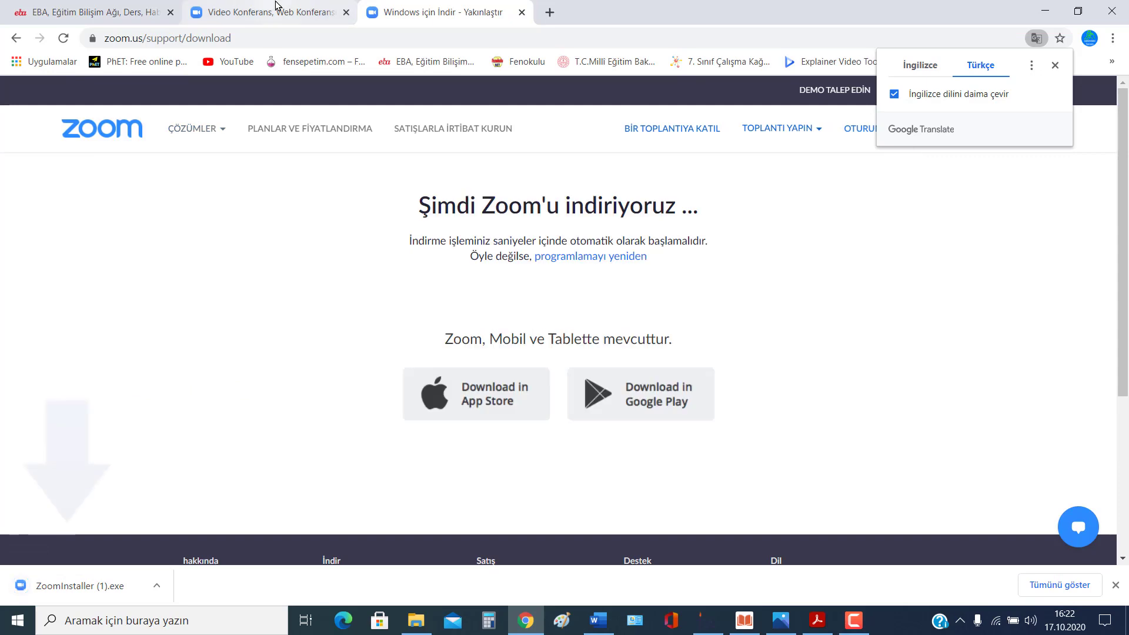
Step: Go back to the 'zoom indir' results, open the Zoom Download Center, then the zoom.us tab
{"action": "left_click", "coordinate": [310, 6]}
{"action": "left_click", "coordinate": [442, 12]}
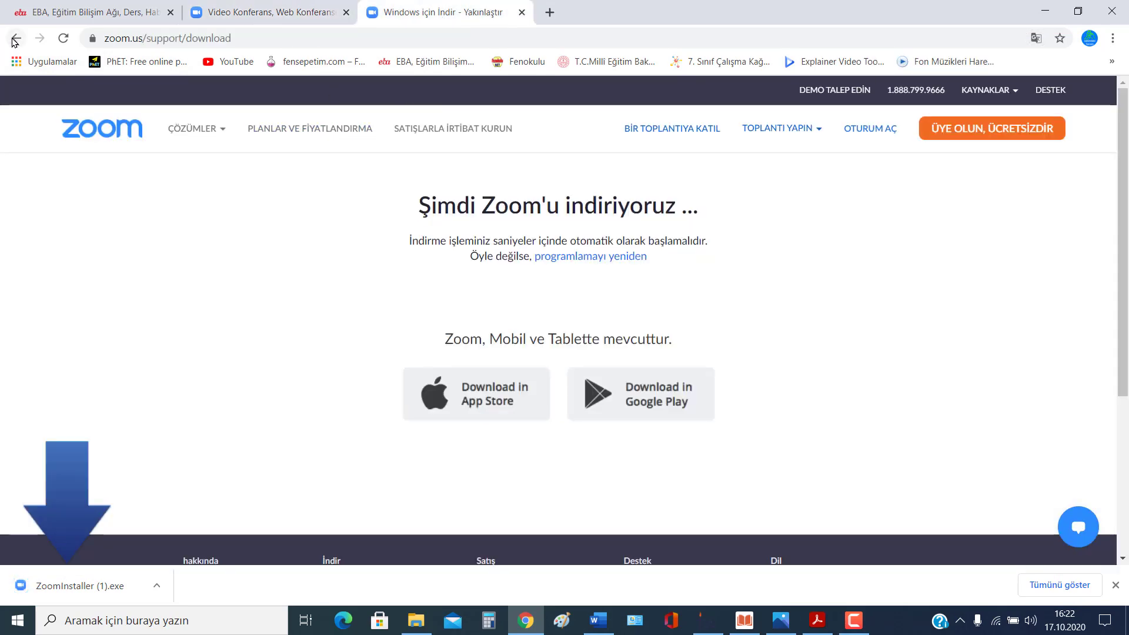
{"action": "left_click", "coordinate": [16, 38]}
{"action": "left_click", "coordinate": [205, 230]}
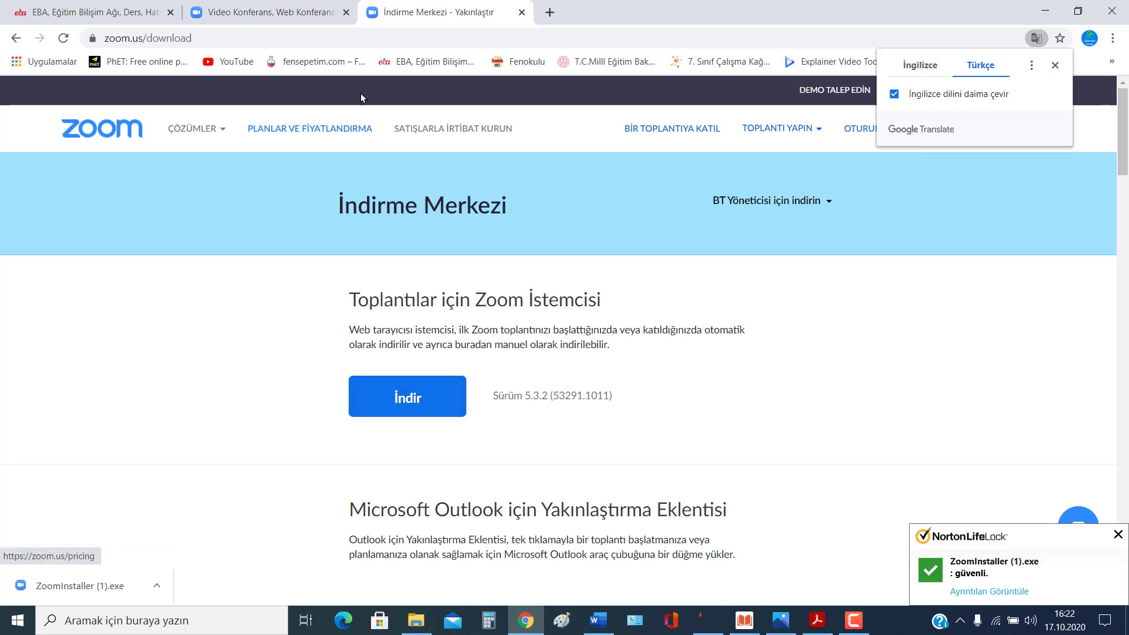
{"action": "left_click", "coordinate": [306, 22]}
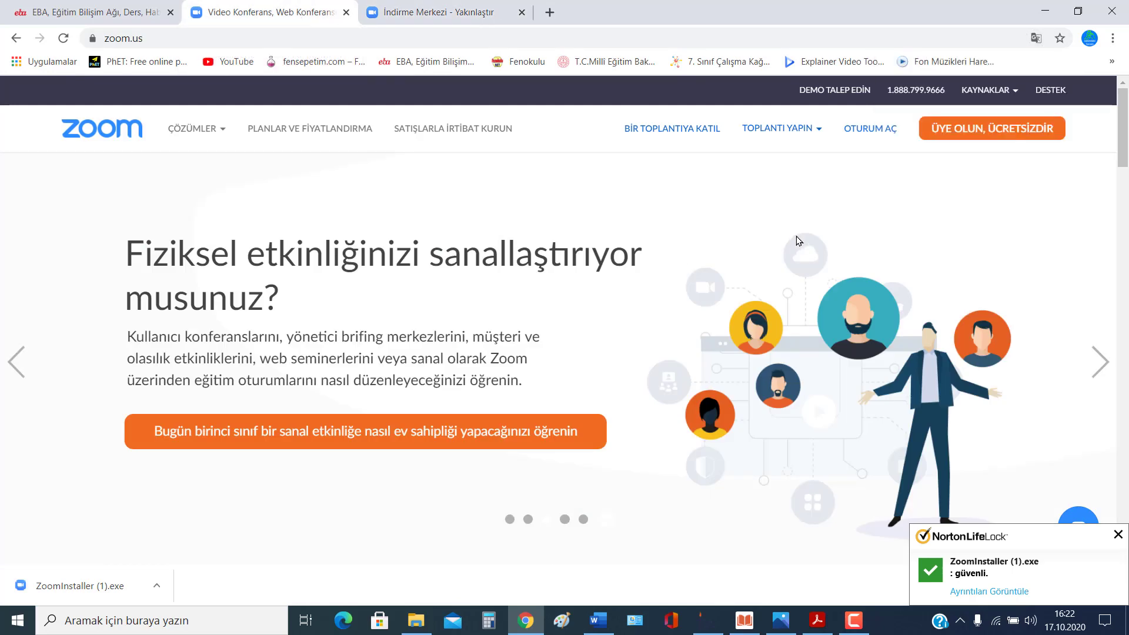
Step: Close the İndirme Merkezi tab and Norton notice, then open the TOPLANTI YAPIN hosting menu
{"action": "left_click", "coordinate": [522, 12]}
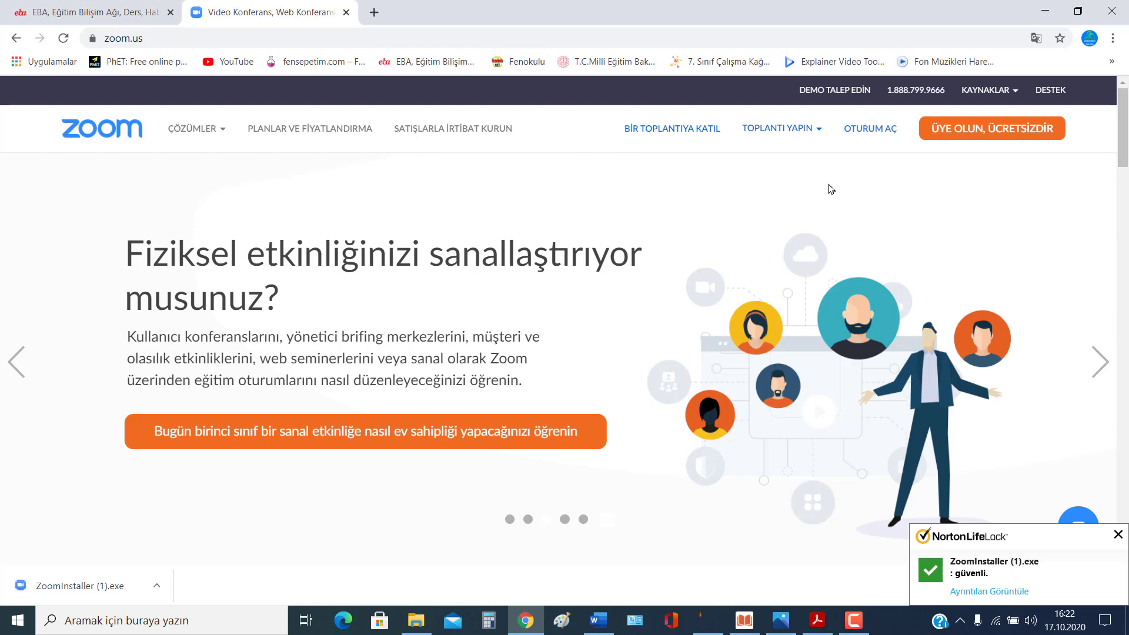
{"action": "left_click", "coordinate": [1117, 535]}
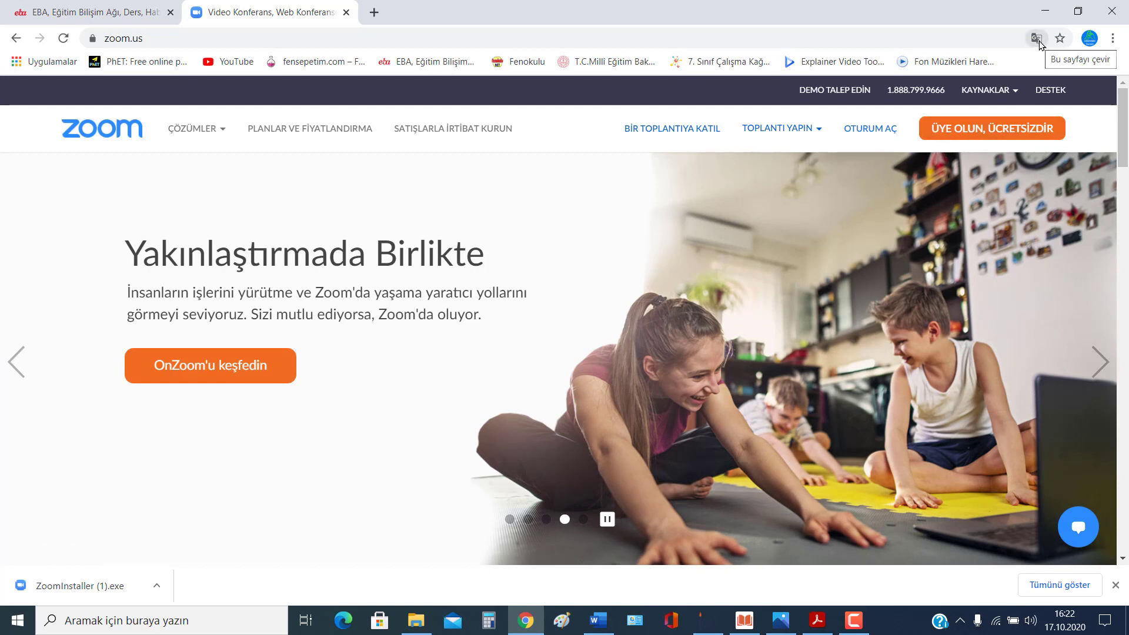
{"action": "right_click", "coordinate": [809, 217]}
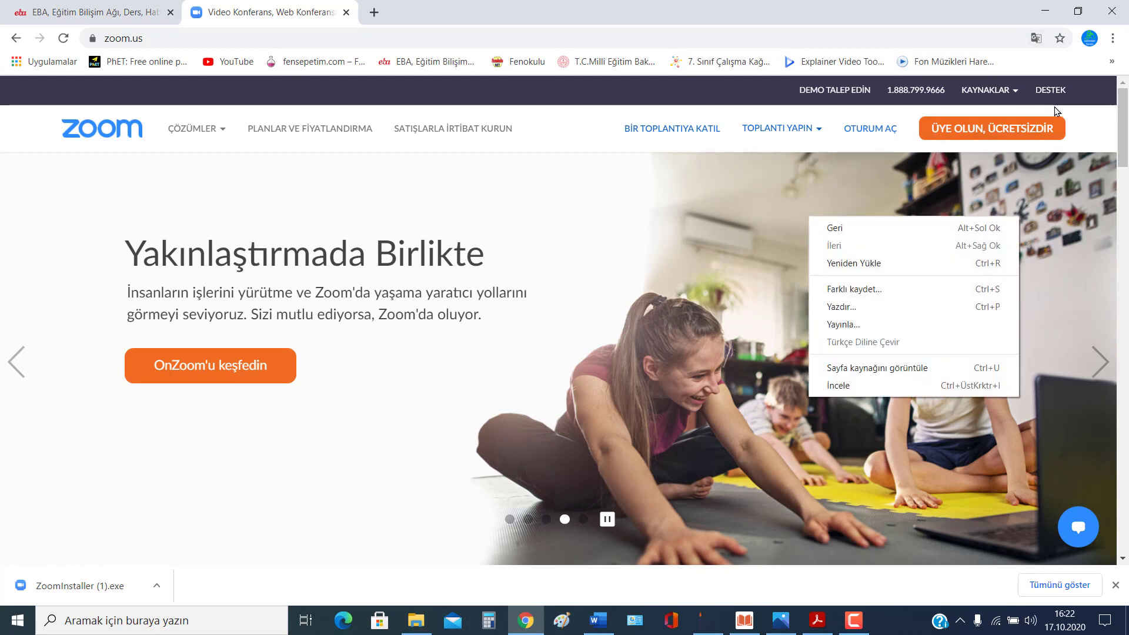
{"action": "left_click", "coordinate": [1101, 125]}
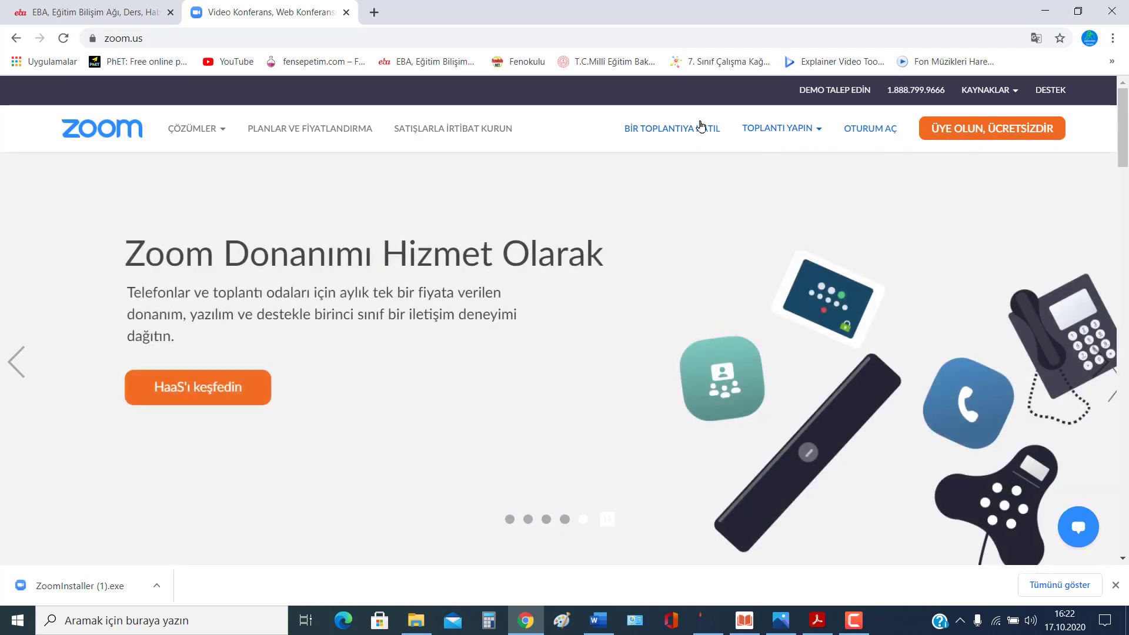
{"action": "left_click", "coordinate": [791, 132]}
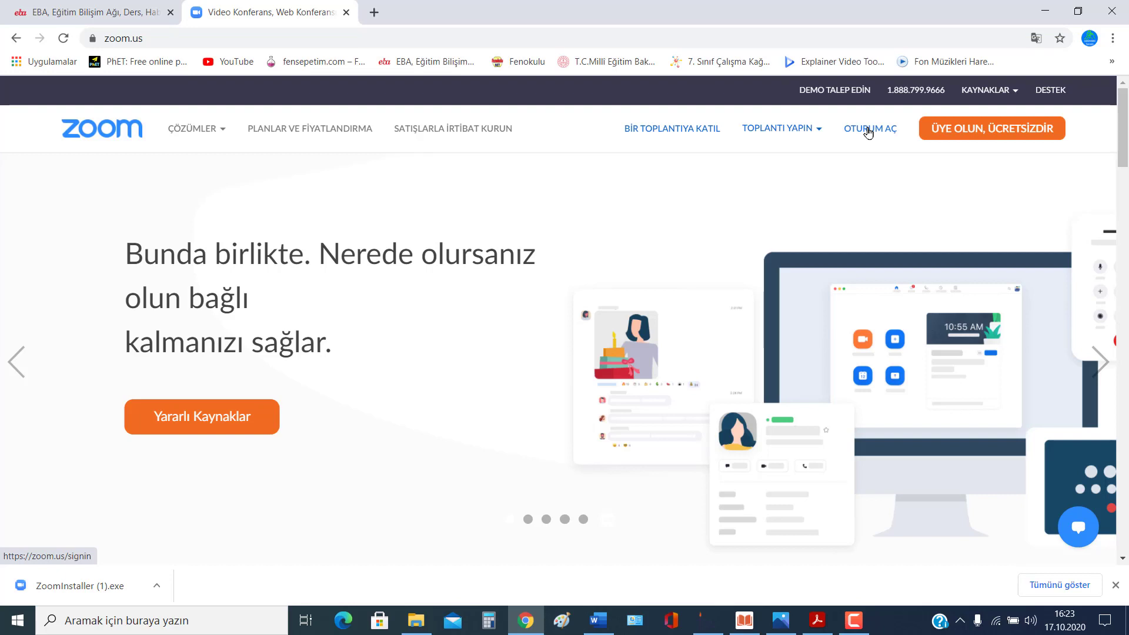
Step: Go to the OTURUM AÇ sign-in page, skip the password suggestion, and choose 'Google ile giriş yap'
{"action": "left_click", "coordinate": [868, 132]}
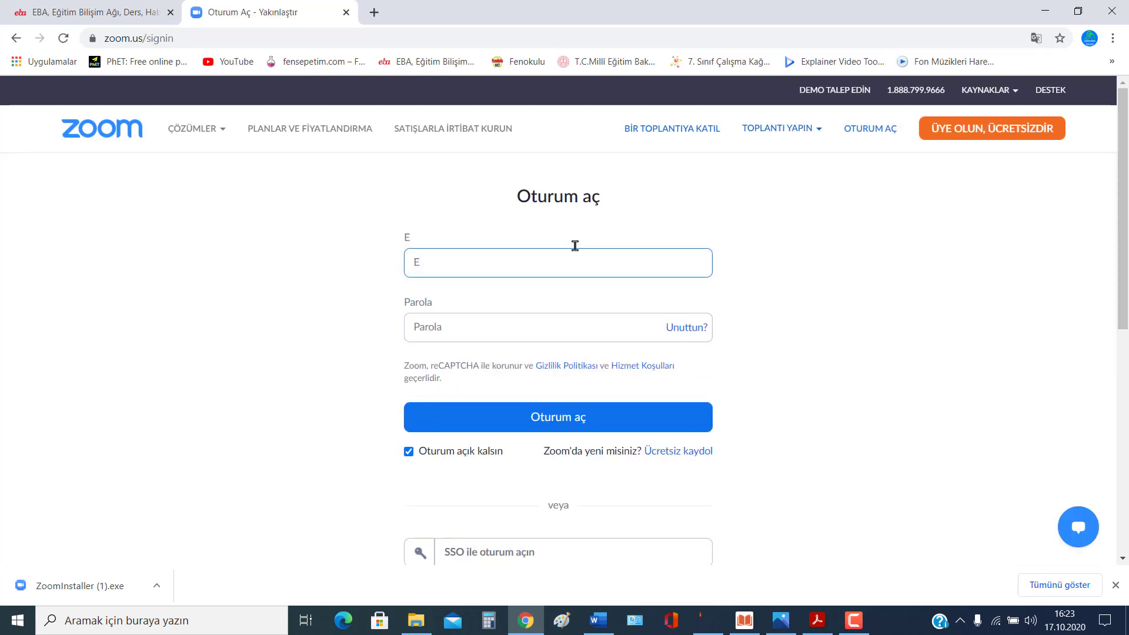
{"action": "scroll", "coordinate": [573, 246], "scroll_direction": "down", "scroll_amount": 6}
{"action": "scroll", "coordinate": [568, 245], "scroll_direction": "up", "scroll_amount": 1}
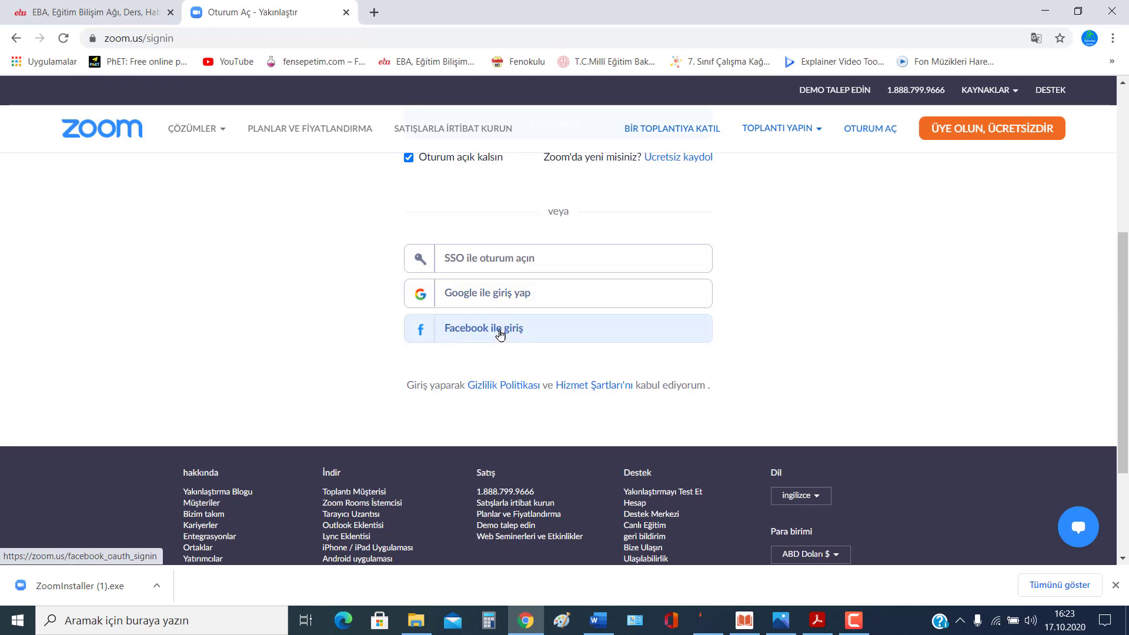
{"action": "scroll", "coordinate": [500, 333], "scroll_direction": "up", "scroll_amount": 5}
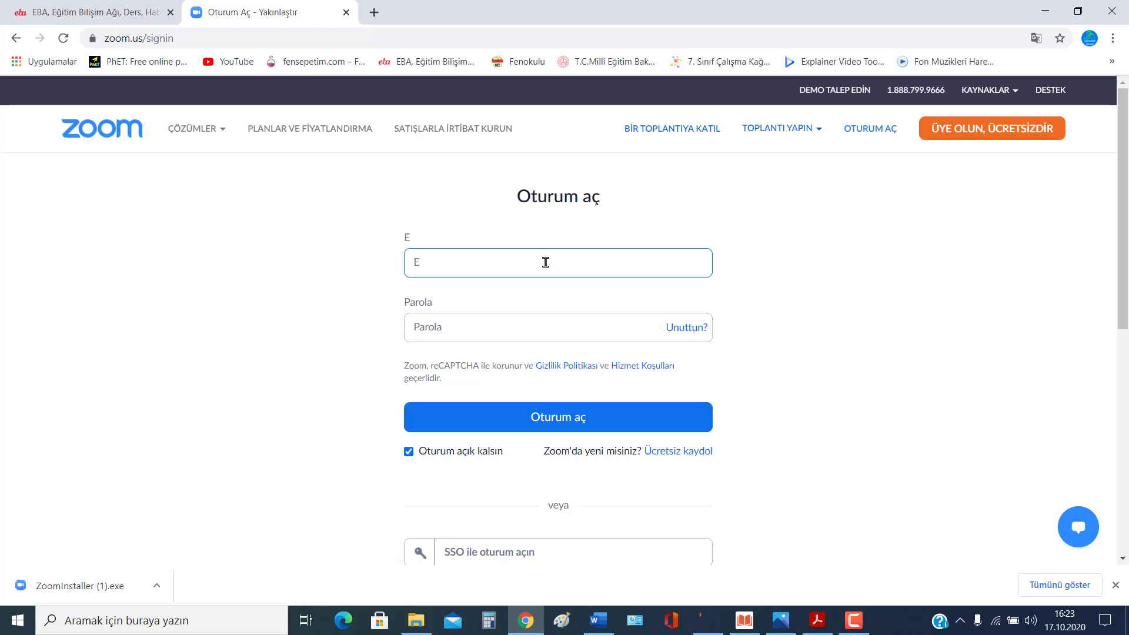
{"action": "left_click", "coordinate": [501, 321]}
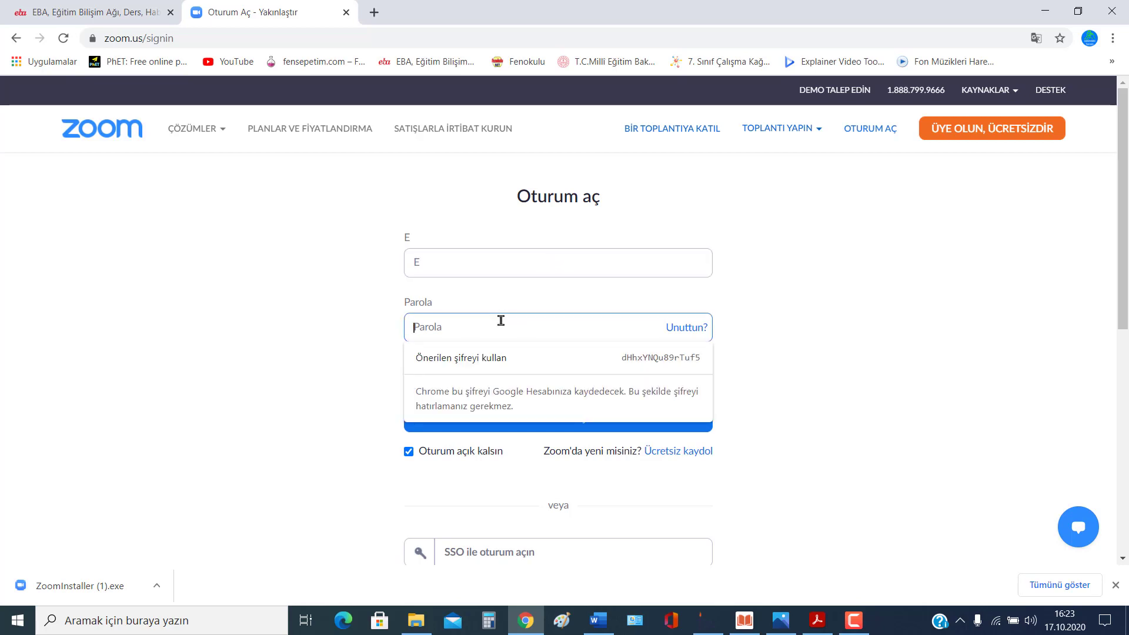
{"action": "left_click", "coordinate": [776, 310]}
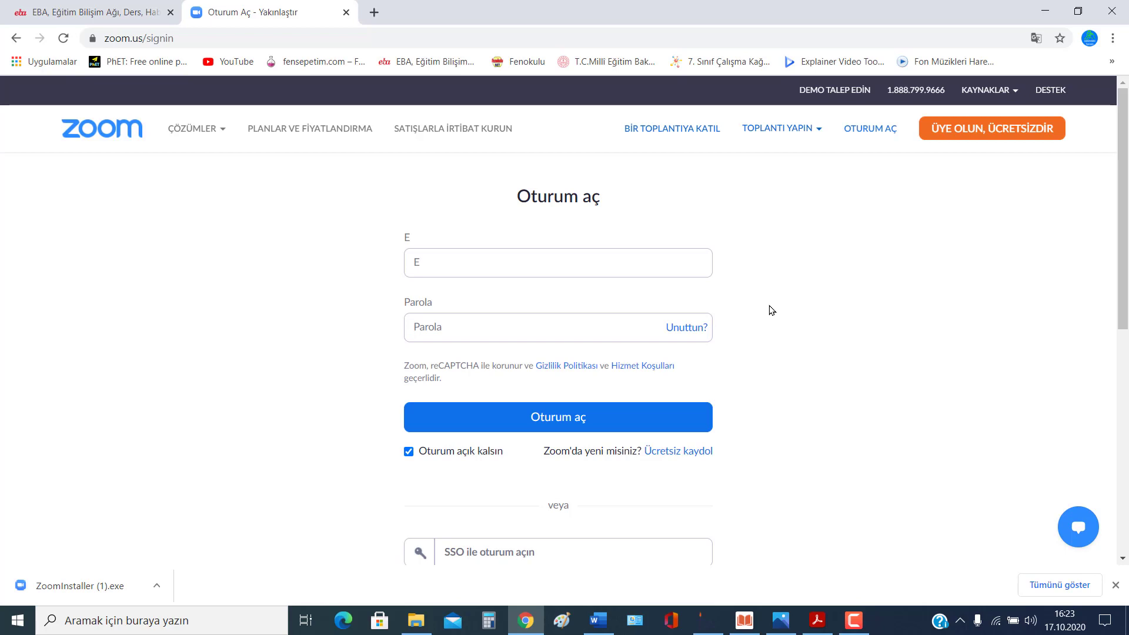
{"action": "scroll", "coordinate": [756, 313], "scroll_direction": "down", "scroll_amount": 3}
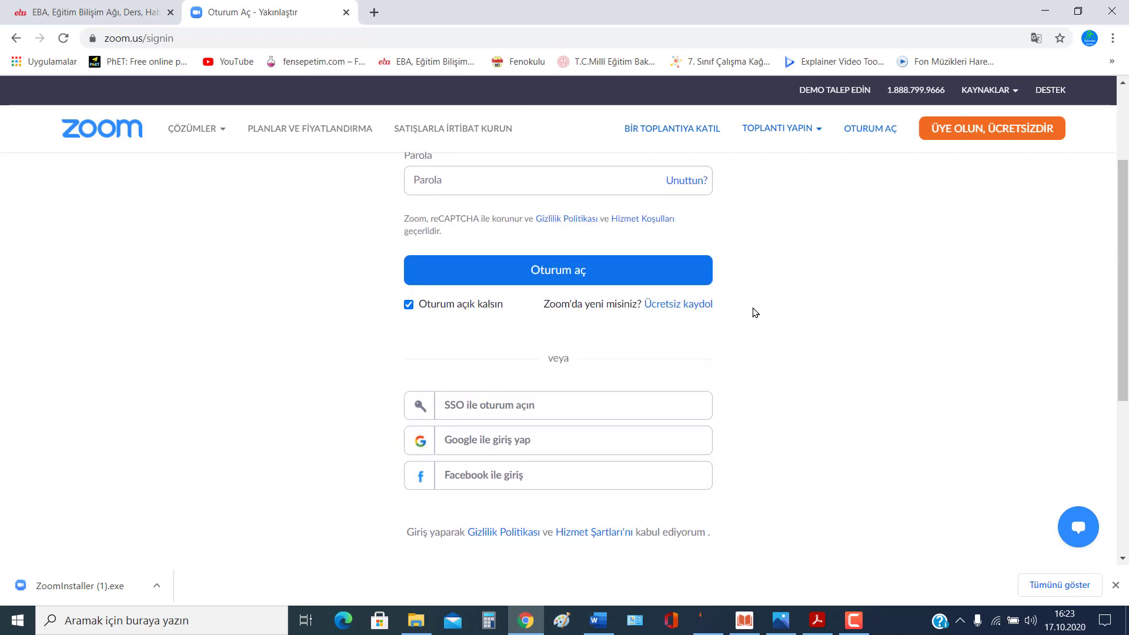
{"action": "left_click", "coordinate": [495, 444]}
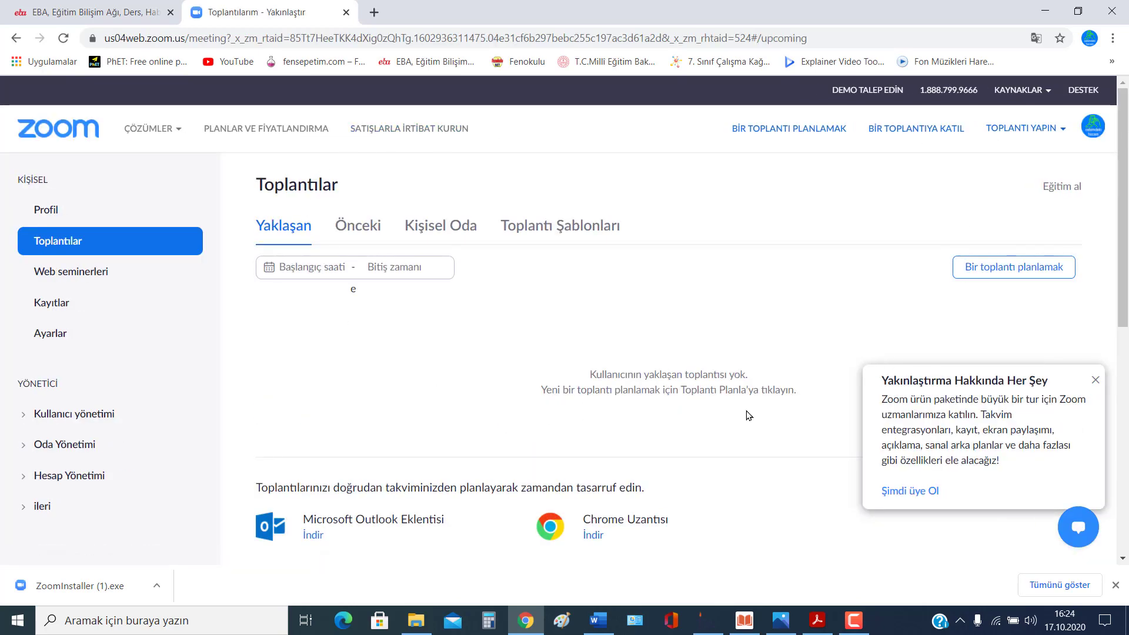
Step: Dismiss the Zoom events promo, toggle Google Translate between English and Turkish, and open BİR TOPLANTI PLANLAMAK
{"action": "left_click", "coordinate": [1095, 381]}
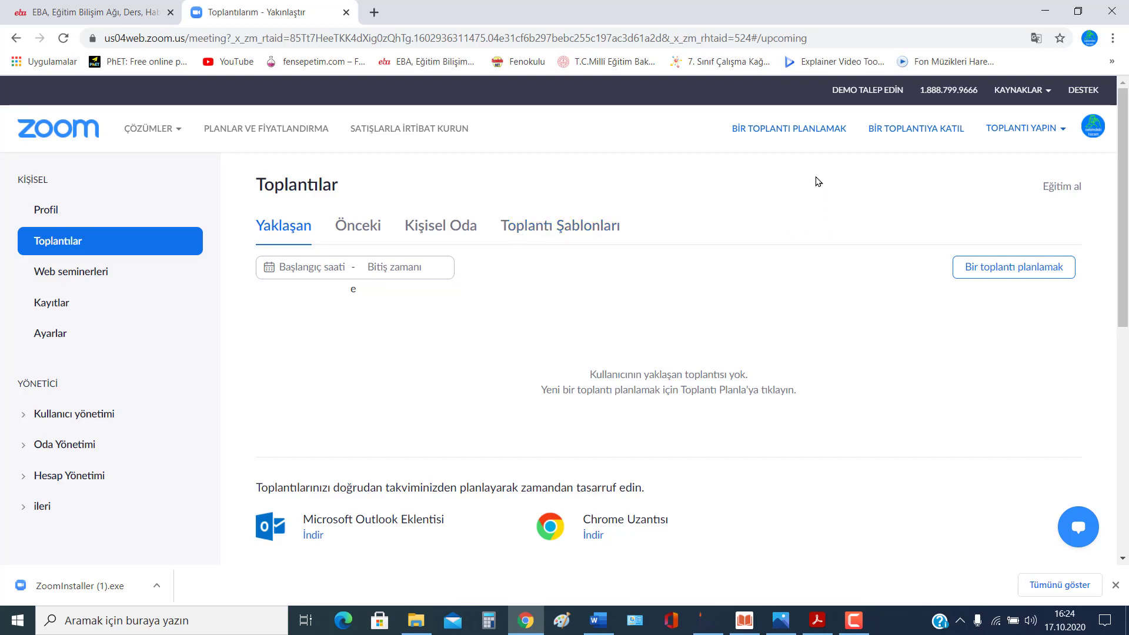
{"action": "left_click", "coordinate": [1036, 39]}
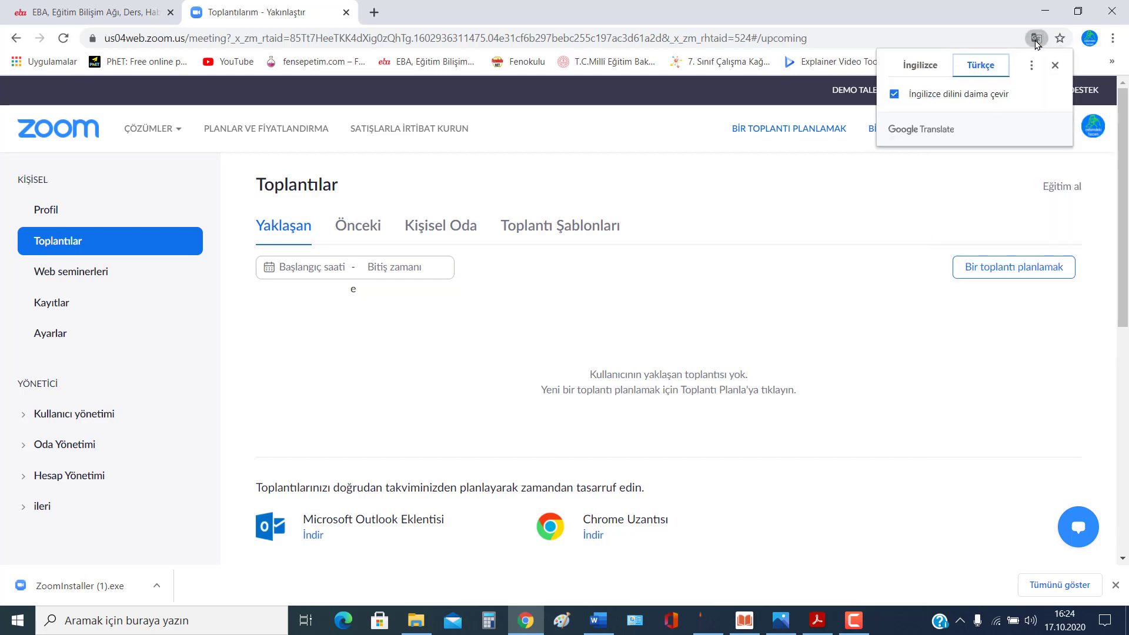
{"action": "left_click", "coordinate": [920, 65]}
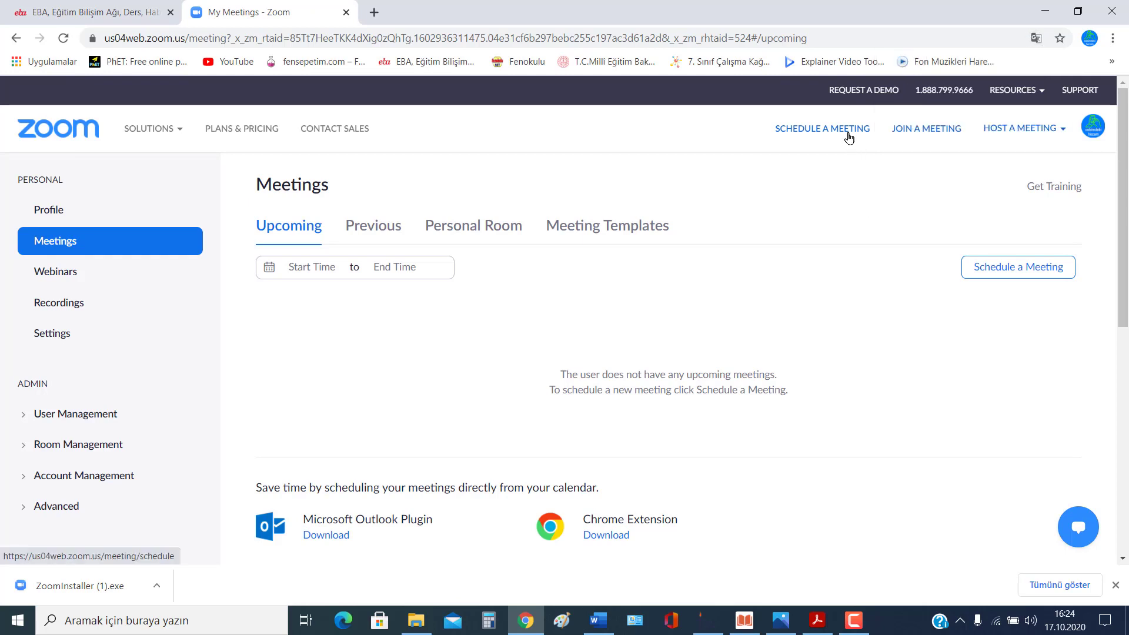
{"action": "left_click", "coordinate": [1036, 38]}
{"action": "left_click", "coordinate": [991, 69]}
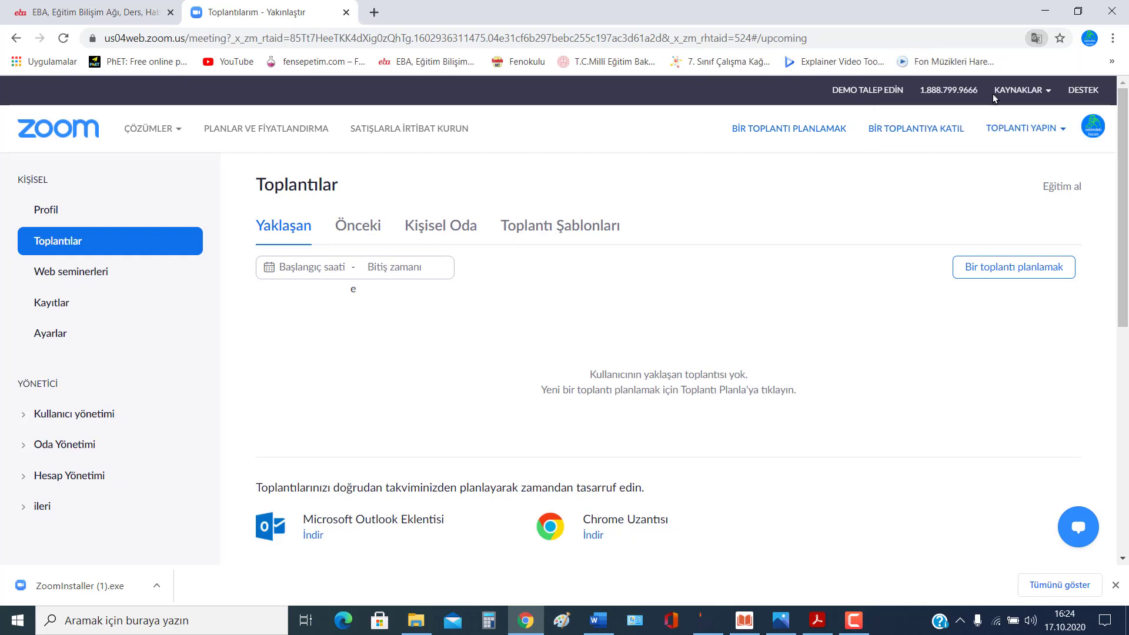
{"action": "left_click", "coordinate": [1036, 38]}
{"action": "left_click", "coordinate": [934, 67]}
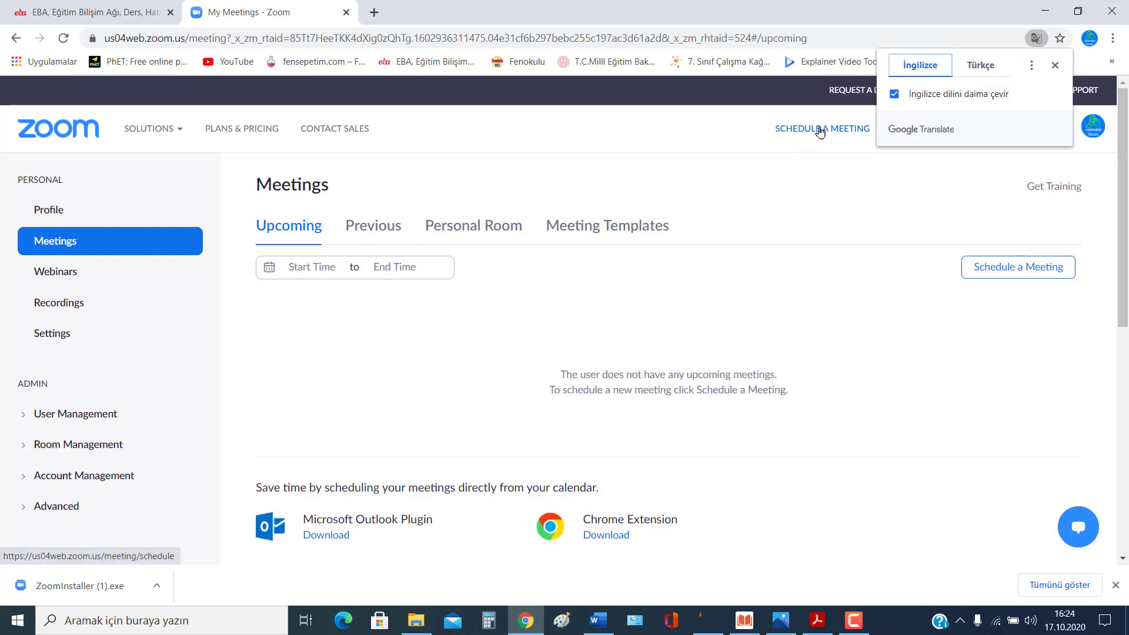
{"action": "left_click", "coordinate": [980, 66]}
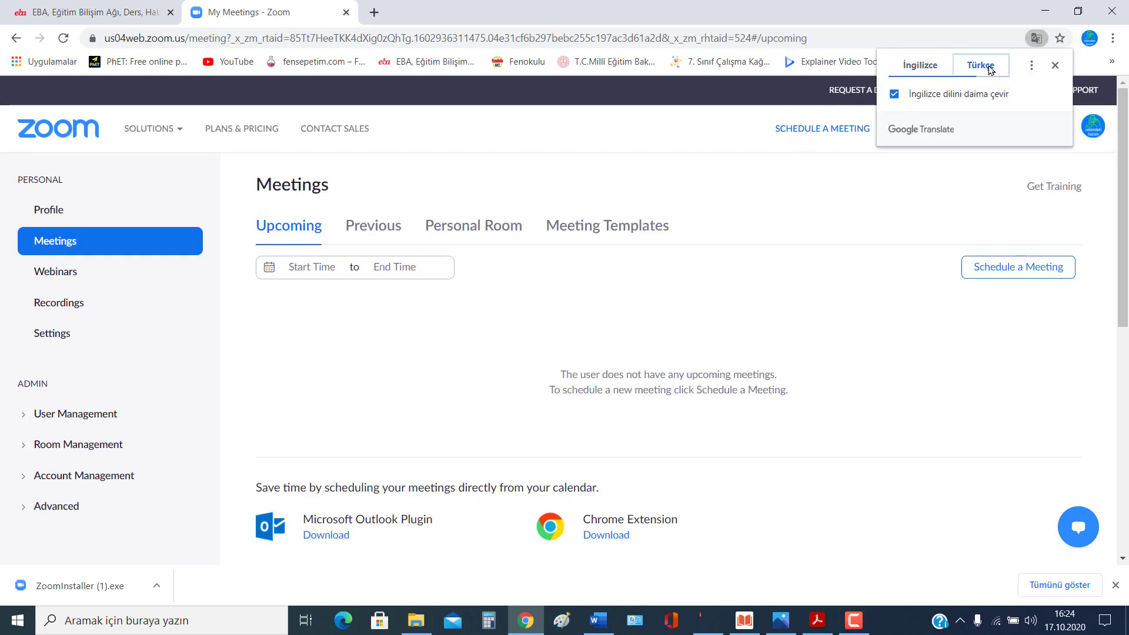
{"action": "left_click", "coordinate": [810, 129]}
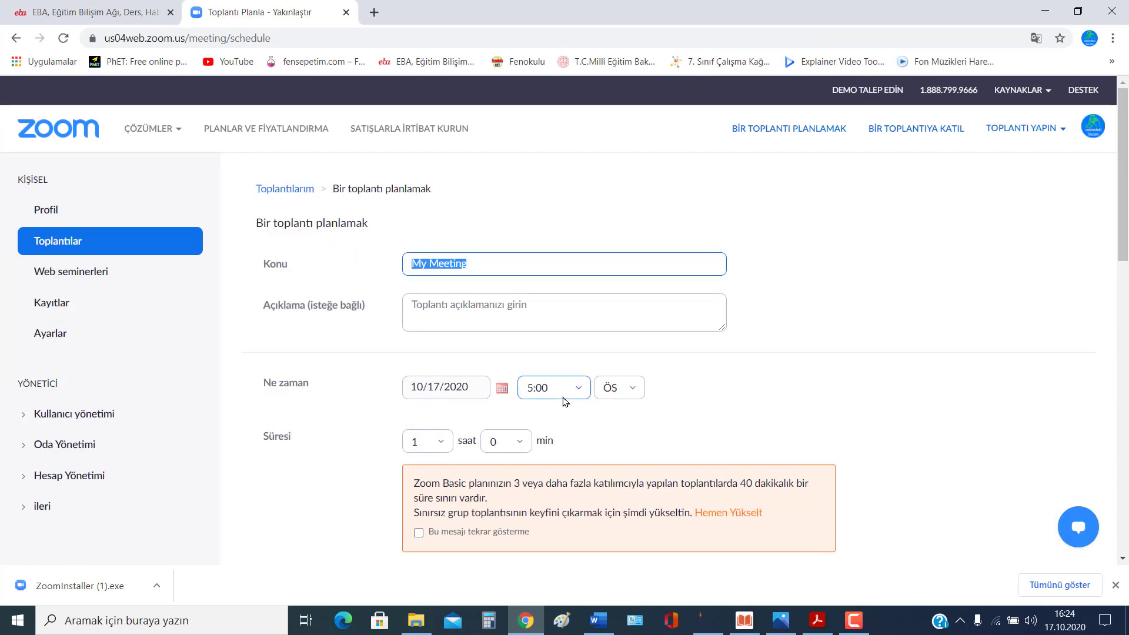
Step: Show the page in English and set the topic to '7A ve 7B sınıfı Fen Bİlimleri Dersi'
{"action": "left_click", "coordinate": [531, 386]}
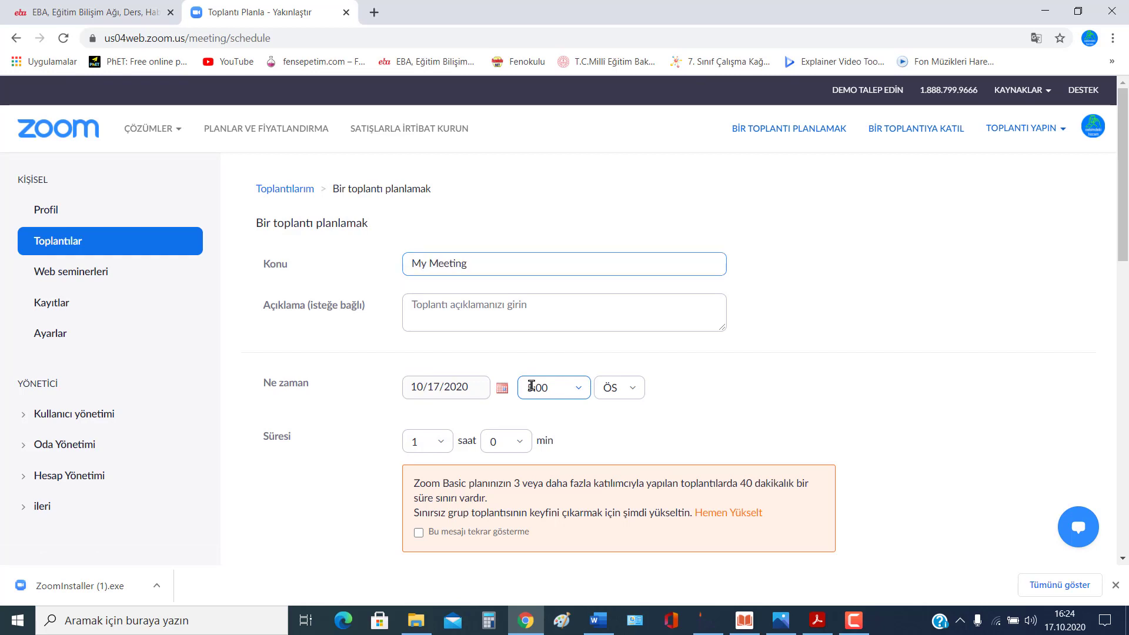
{"action": "key", "text": "Escape"}
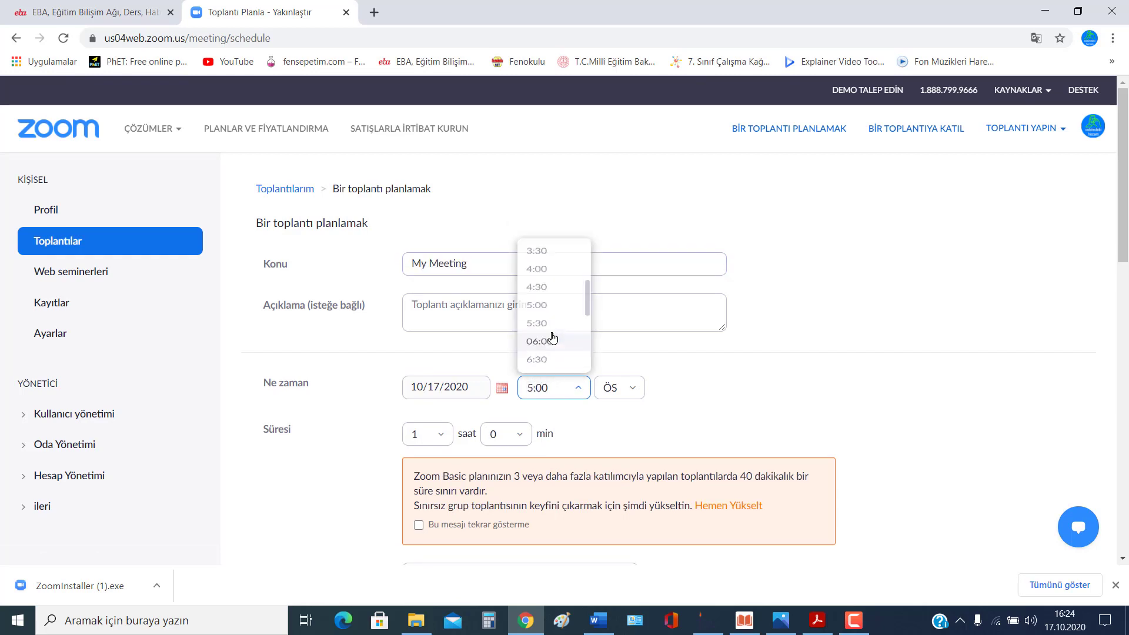
{"action": "left_click", "coordinate": [1035, 38]}
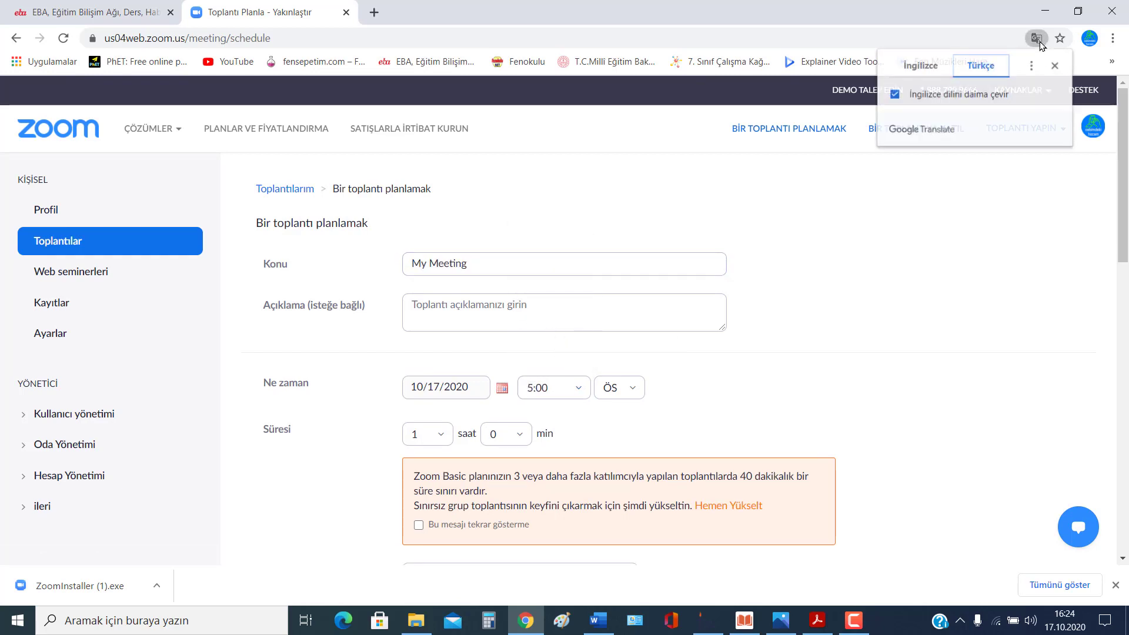
{"action": "left_click", "coordinate": [915, 64]}
{"action": "left_click", "coordinate": [846, 248]}
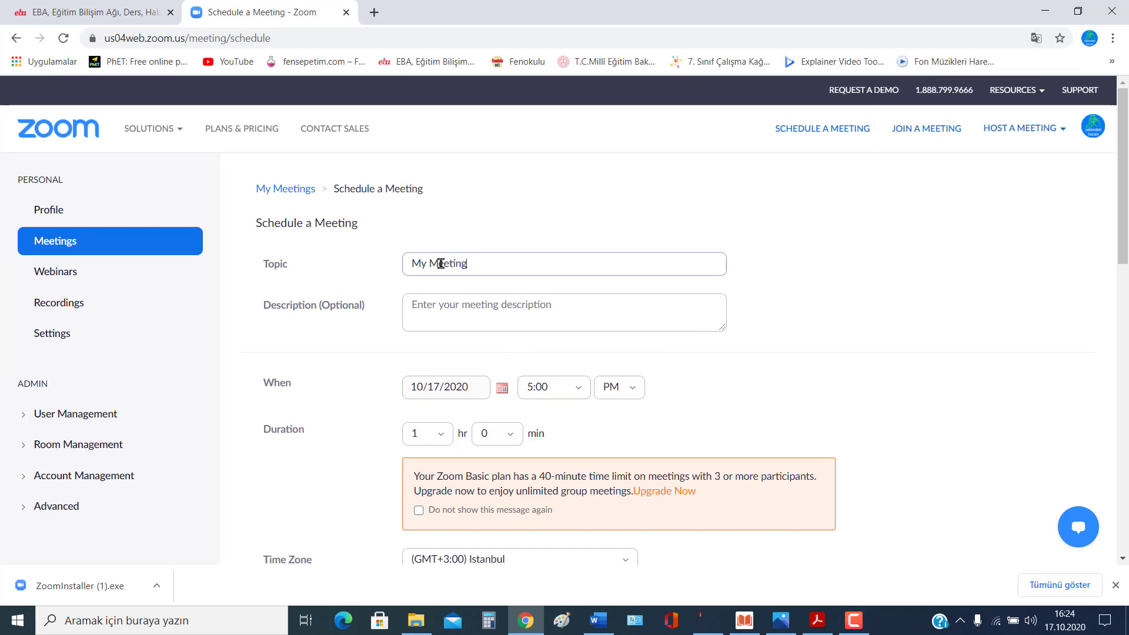
{"action": "left_click_drag", "start_coordinate": [441, 262], "coordinate": [404, 259]}
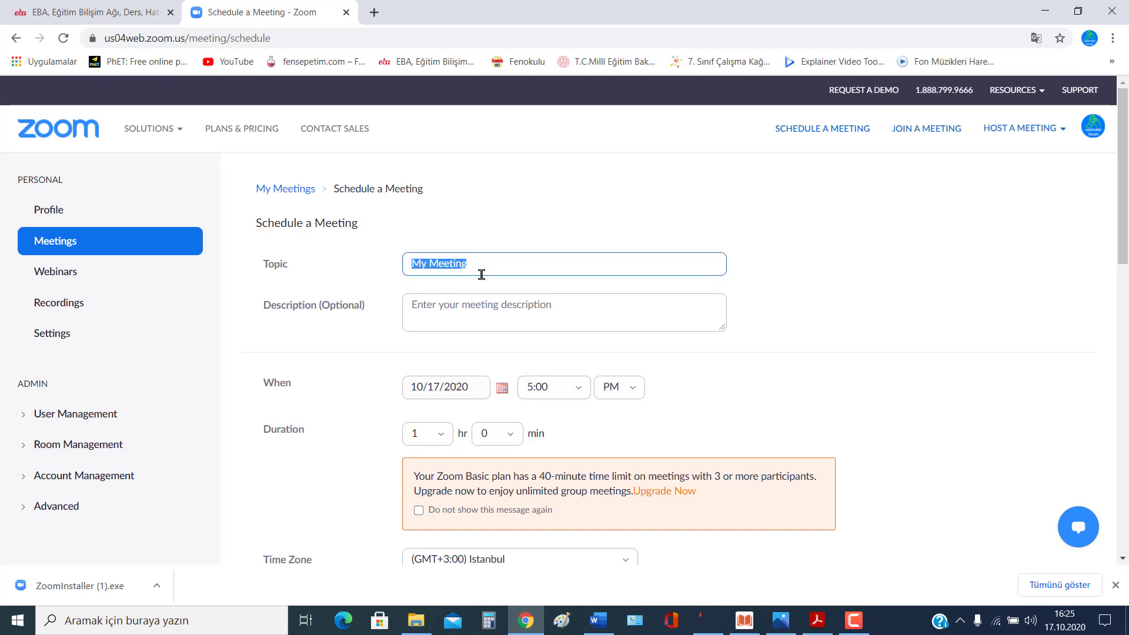
{"action": "type", "text": "7A ve 7B sınıfı Fen Bİlimleri"}
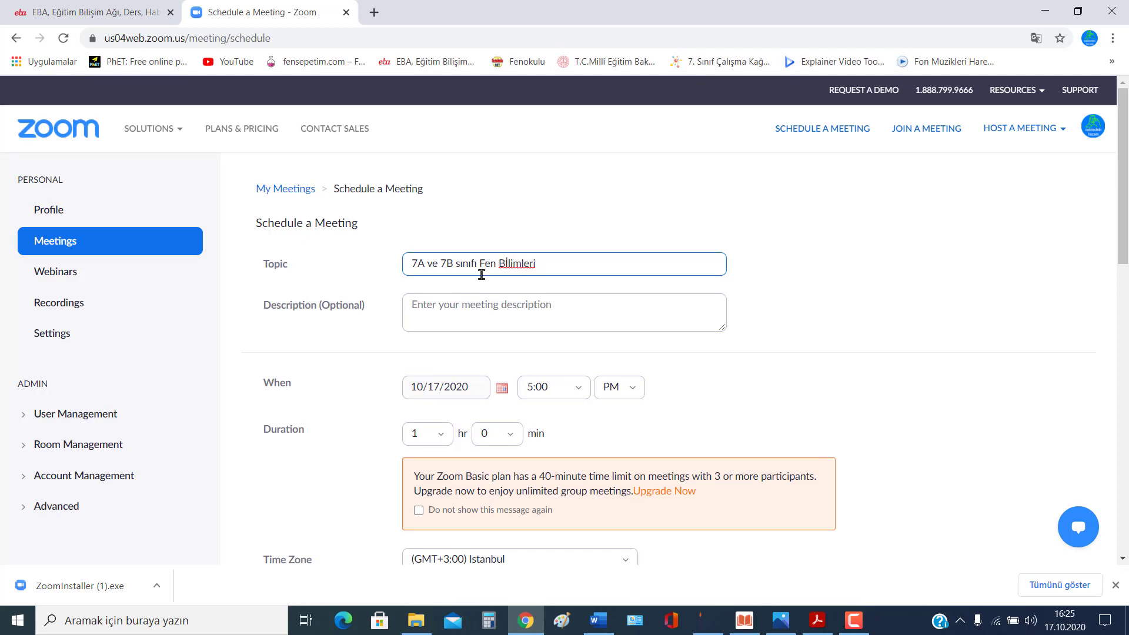
{"action": "type", "text": " DE"}
{"action": "key", "text": "BackSpace"}
{"action": "key", "text": "BackSpace"}
{"action": "left_click", "coordinate": [489, 309]}
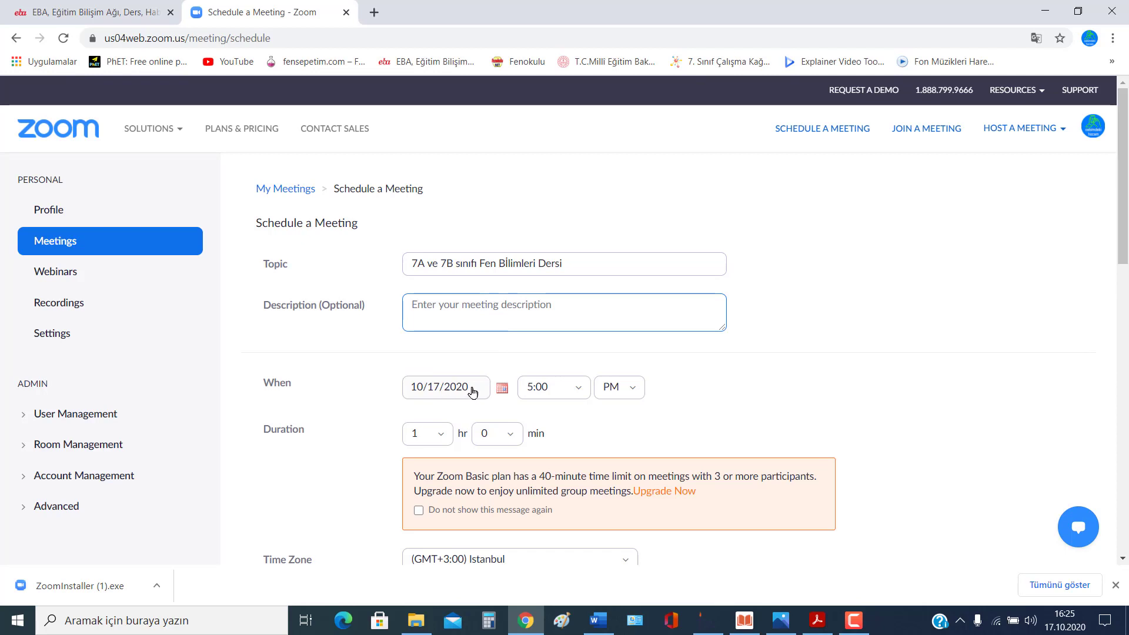
Step: Schedule the meeting for 10/18/2020 starting at 5:00 PM
{"action": "left_click", "coordinate": [501, 388]}
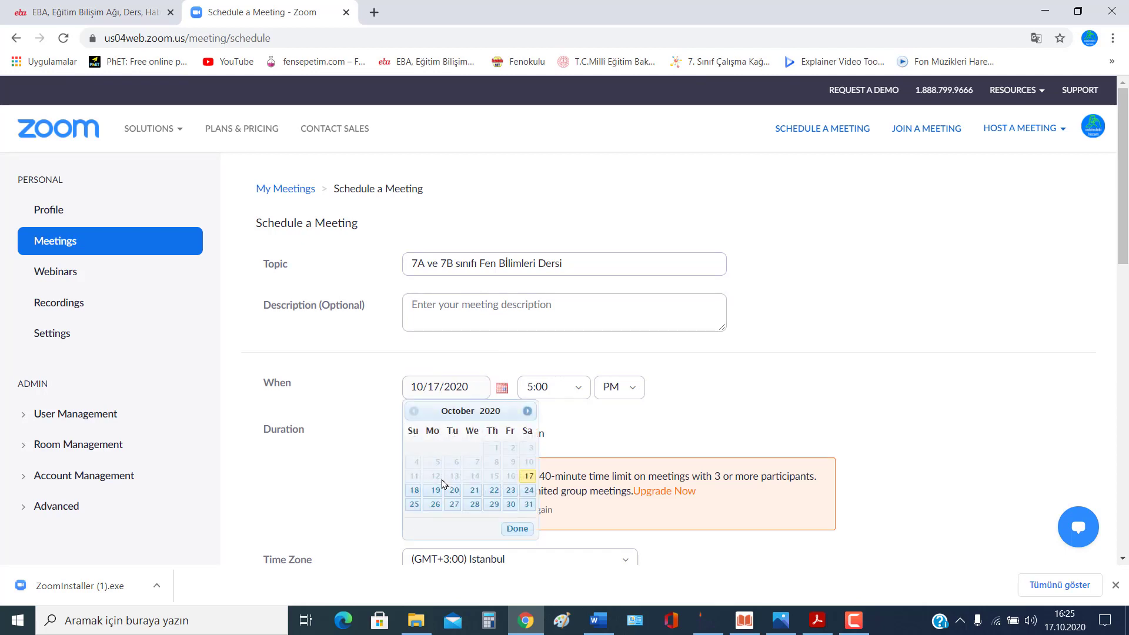
{"action": "left_click", "coordinate": [414, 492]}
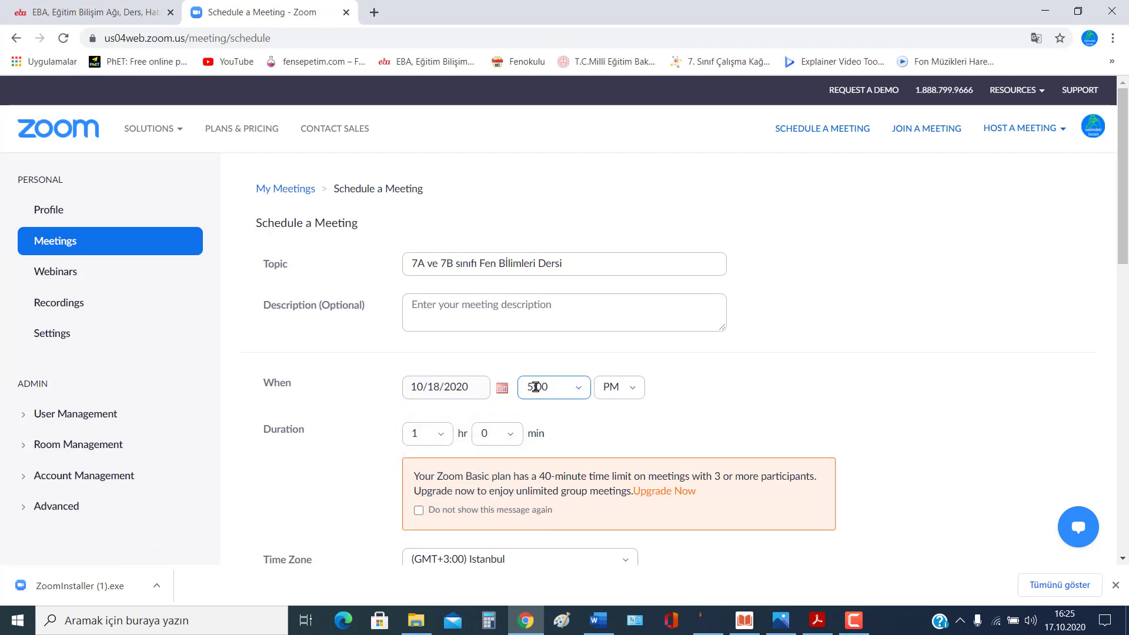
{"action": "left_click", "coordinate": [565, 387]}
{"action": "key", "text": "Down"}
{"action": "key", "text": "Down"}
{"action": "key", "text": "Down"}
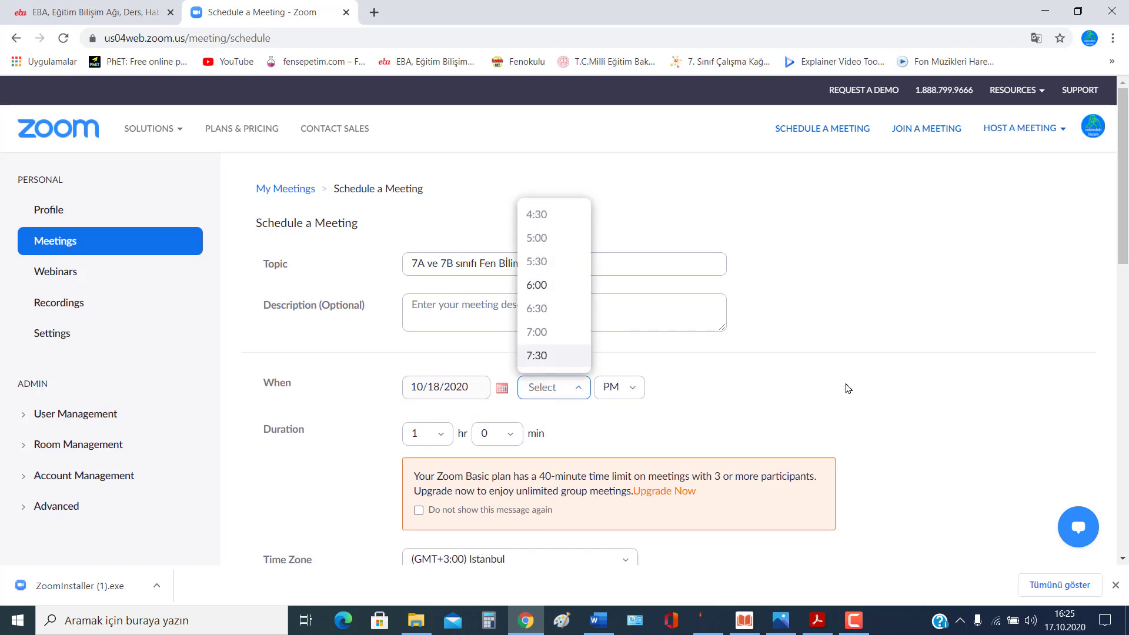
{"action": "type", "text": "15:"}
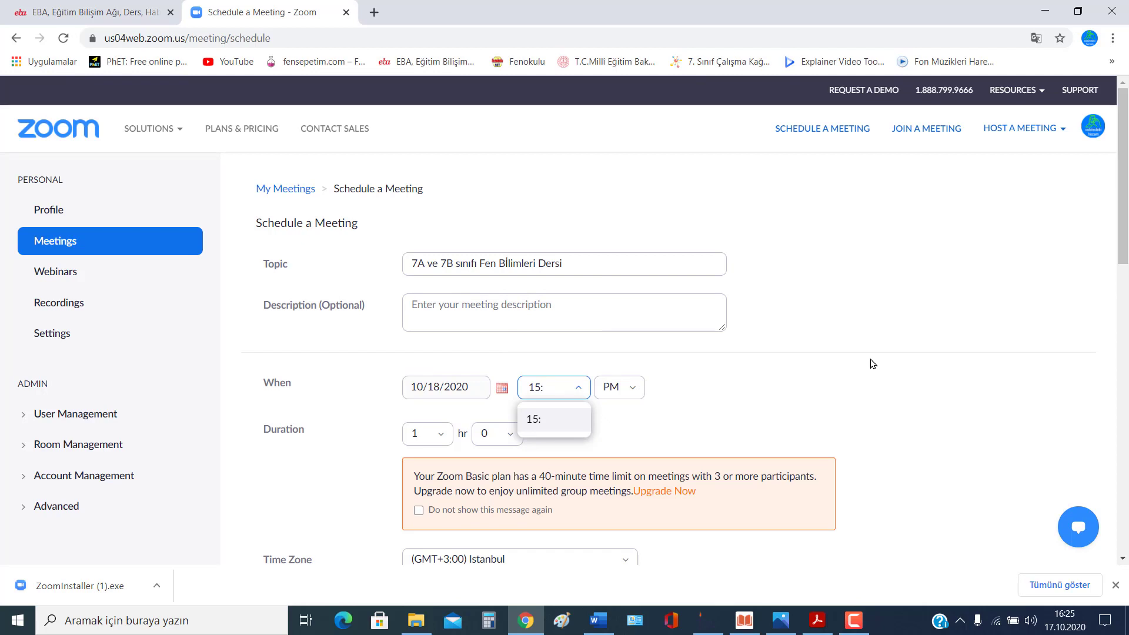
{"action": "type", "text": "00"}
{"action": "key", "text": "Return"}
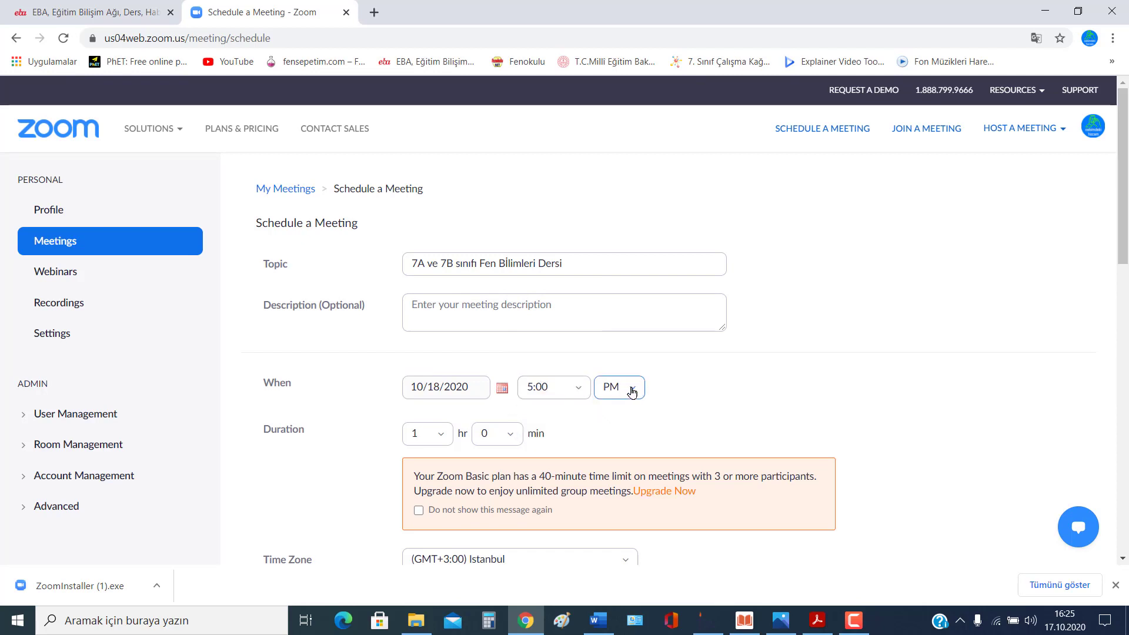
{"action": "left_click", "coordinate": [632, 391]}
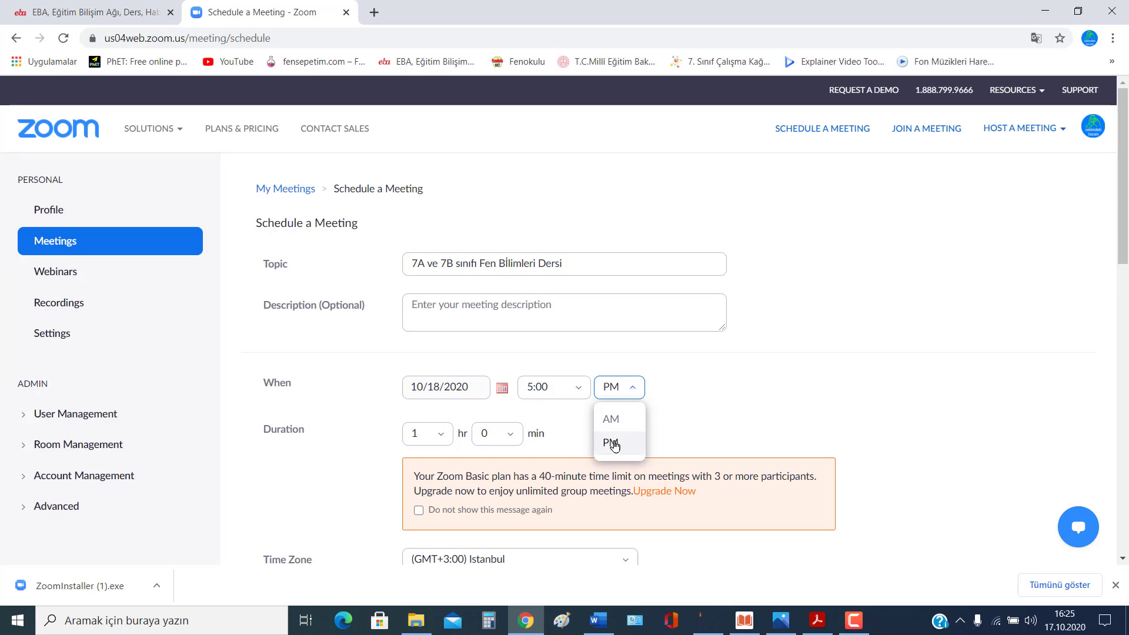
{"action": "left_click", "coordinate": [670, 424]}
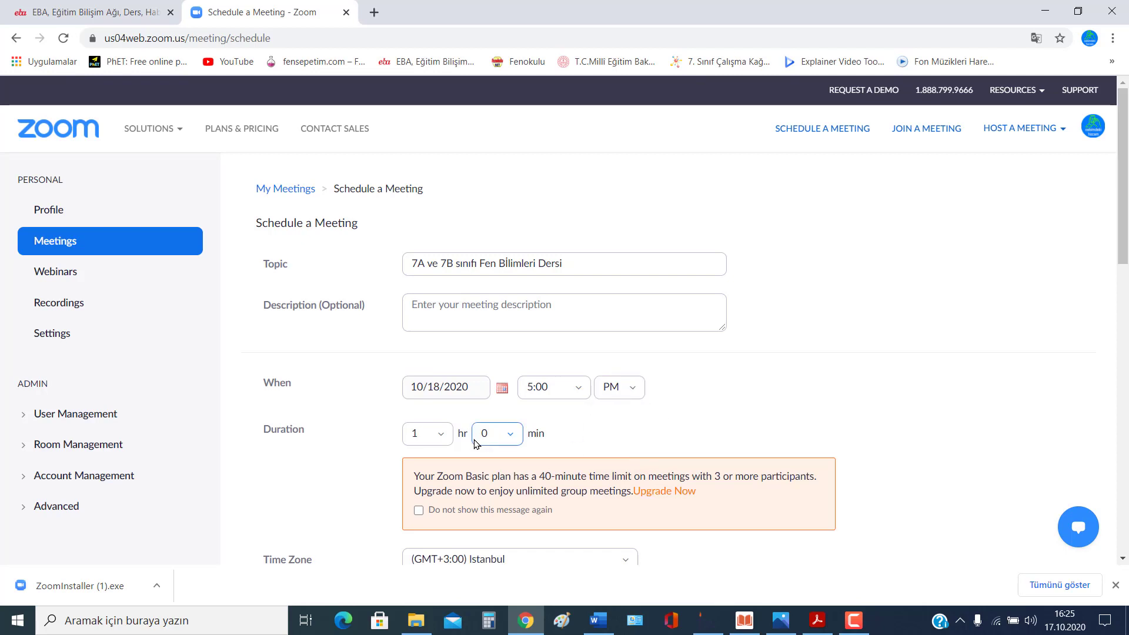
Step: Set the meeting duration to 0 hours 30 minutes
{"action": "left_click", "coordinate": [419, 435]}
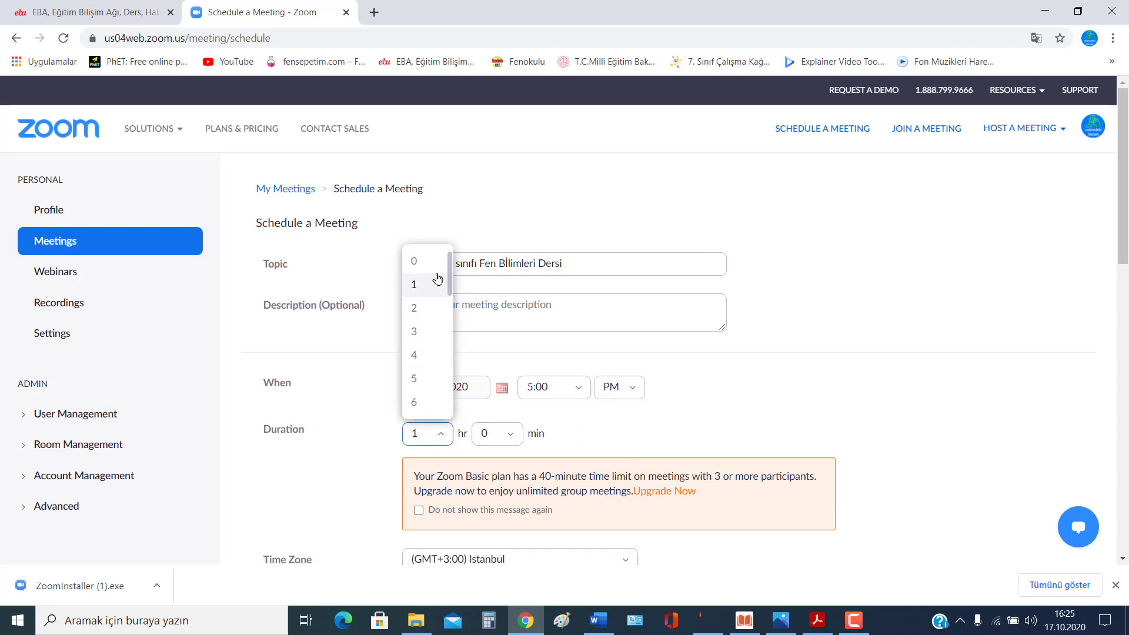
{"action": "left_click", "coordinate": [421, 260]}
{"action": "left_click", "coordinate": [510, 435]}
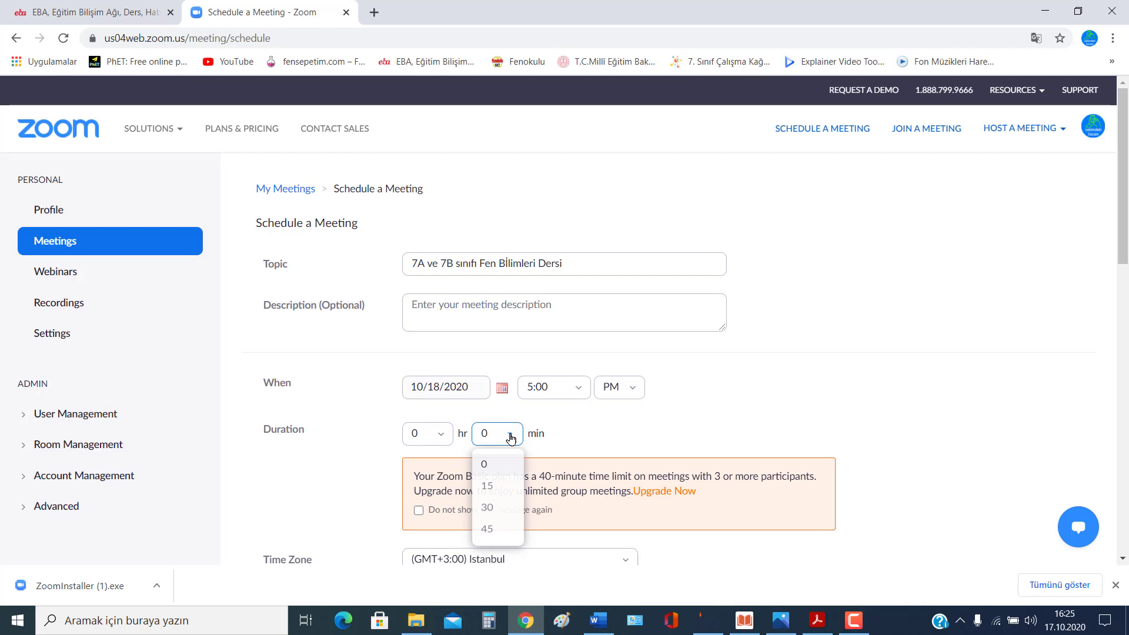
{"action": "left_click", "coordinate": [488, 511]}
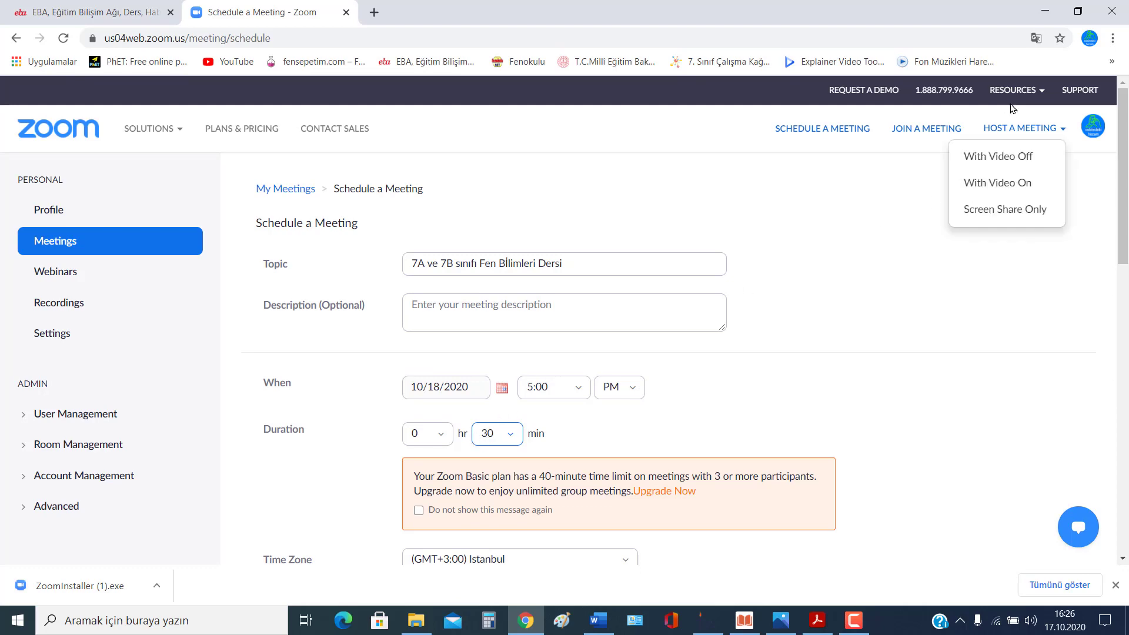
Step: Translate the scheduling page into Turkish and try the Personal Meeting ID option
{"action": "left_click", "coordinate": [1036, 38]}
{"action": "left_click", "coordinate": [989, 69]}
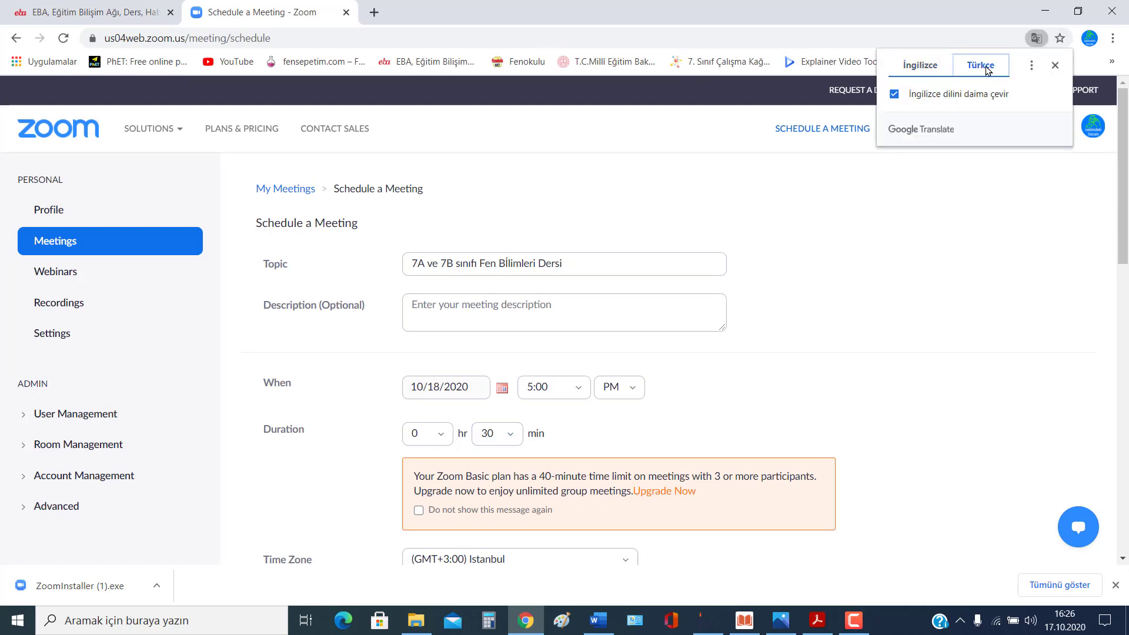
{"action": "scroll", "coordinate": [788, 362], "scroll_direction": "down", "scroll_amount": 5}
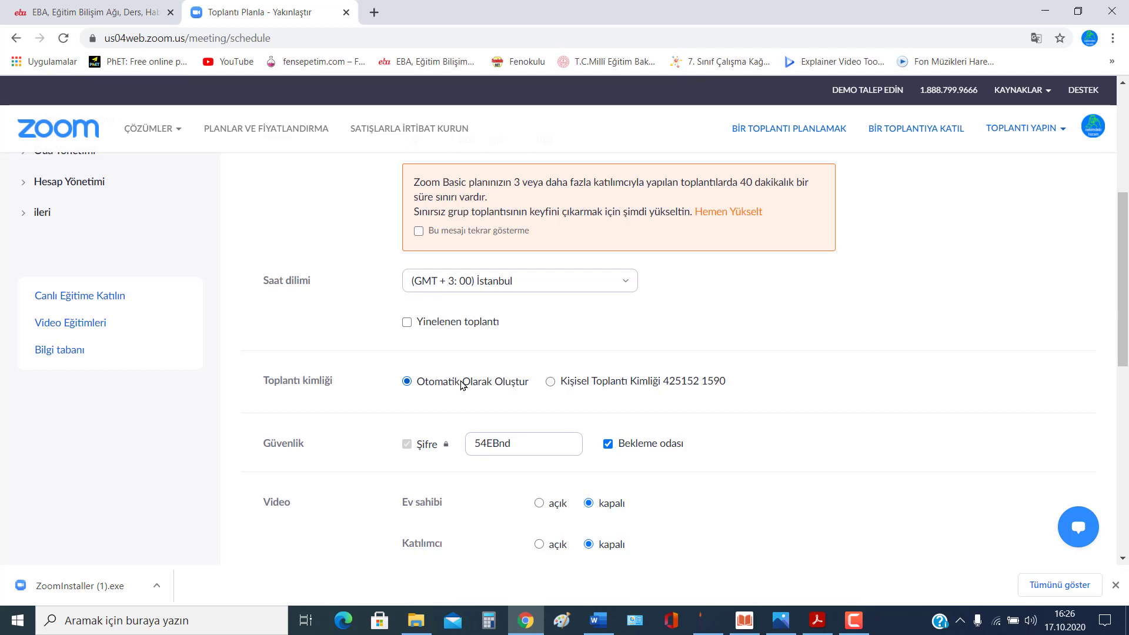
{"action": "left_click", "coordinate": [550, 383]}
Step: Try passcode 12345, clear it, and revert to an automatically generated meeting ID
{"action": "left_click_drag", "start_coordinate": [523, 442], "coordinate": [465, 435]}
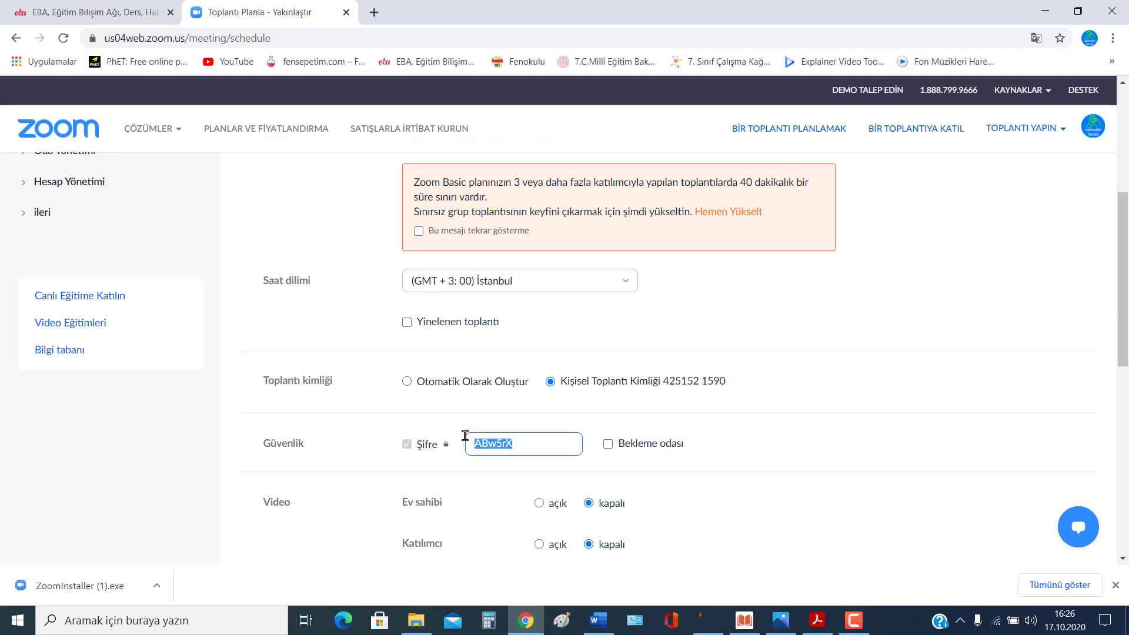
{"action": "type", "text": "12345"}
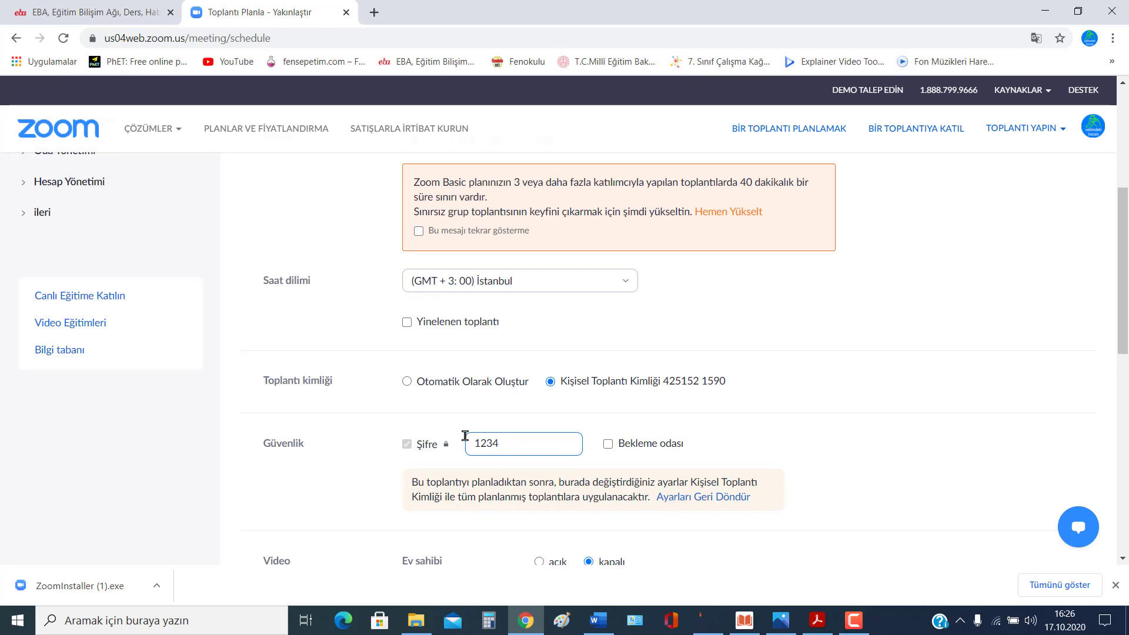
{"action": "key", "text": "BackSpace"}
{"action": "key", "text": "BackSpace"}
{"action": "key", "text": "BackSpace"}
{"action": "key", "text": "BackSpace"}
{"action": "type", "text": "n"}
{"action": "key", "text": "ctrl+a"}
{"action": "key", "text": "BackSpace"}
{"action": "left_click", "coordinate": [461, 383]}
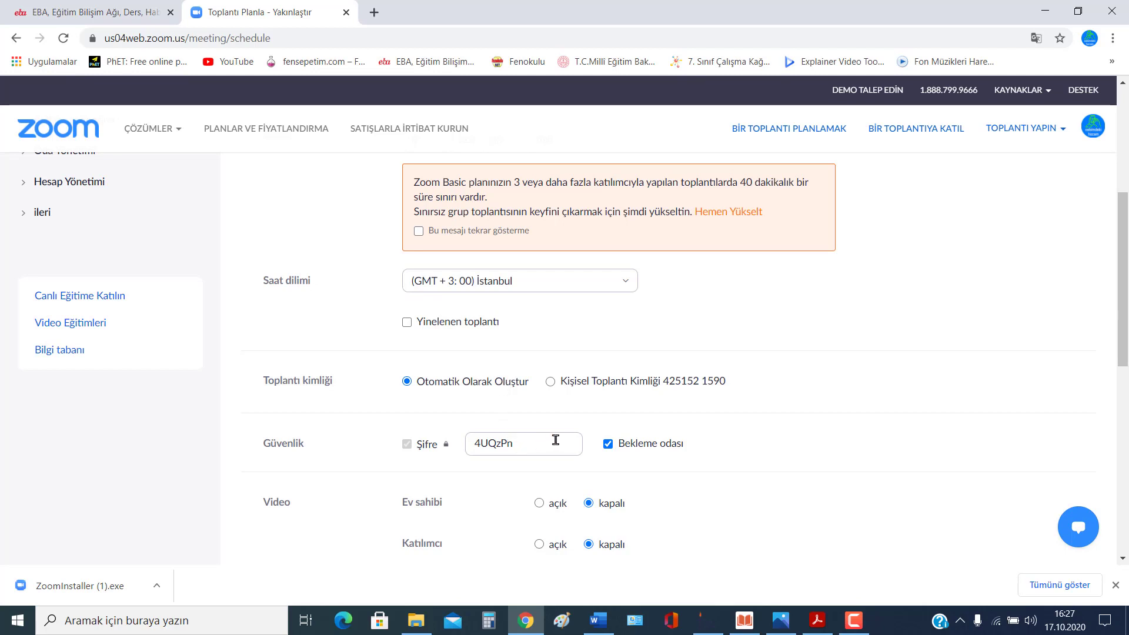
{"action": "scroll", "coordinate": [708, 424], "scroll_direction": "down", "scroll_amount": 1}
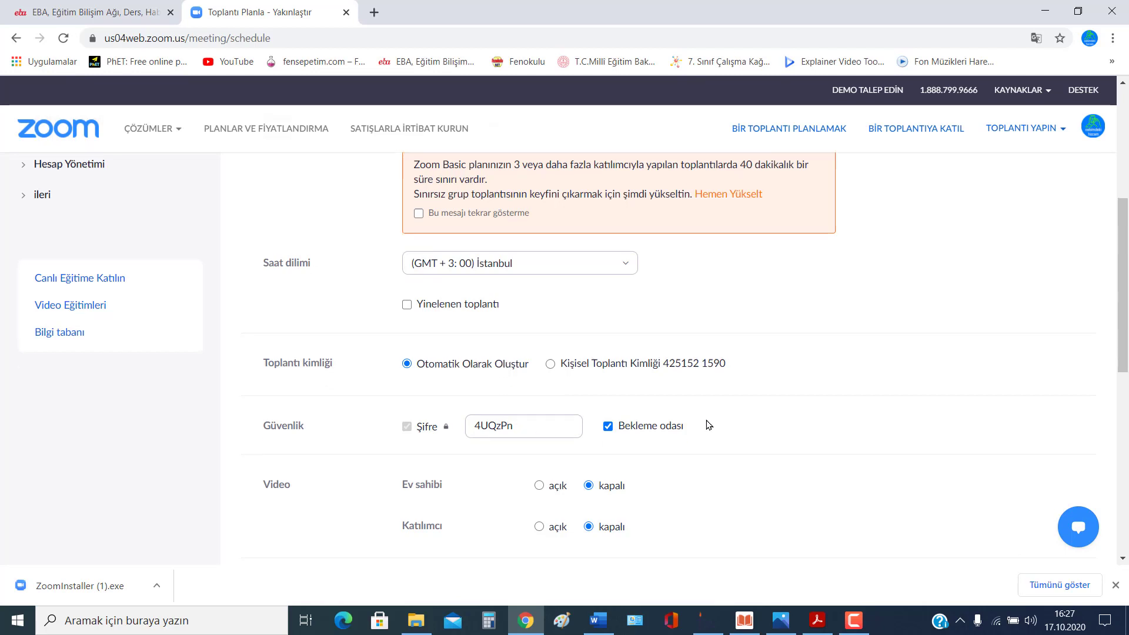
Step: Toggle the waiting room option several times, leaving it turned off
{"action": "scroll", "coordinate": [662, 402], "scroll_direction": "down", "scroll_amount": 1}
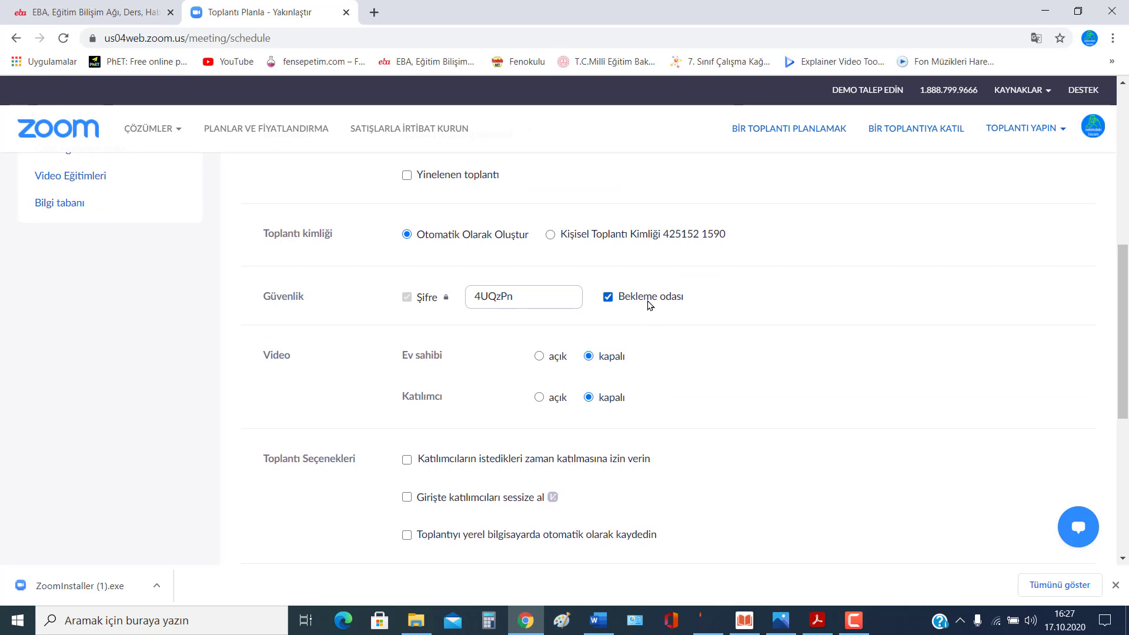
{"action": "left_click", "coordinate": [606, 297]}
{"action": "left_click", "coordinate": [609, 299]}
{"action": "left_click", "coordinate": [609, 299]}
{"action": "left_click", "coordinate": [610, 300]}
{"action": "left_click", "coordinate": [855, 620]}
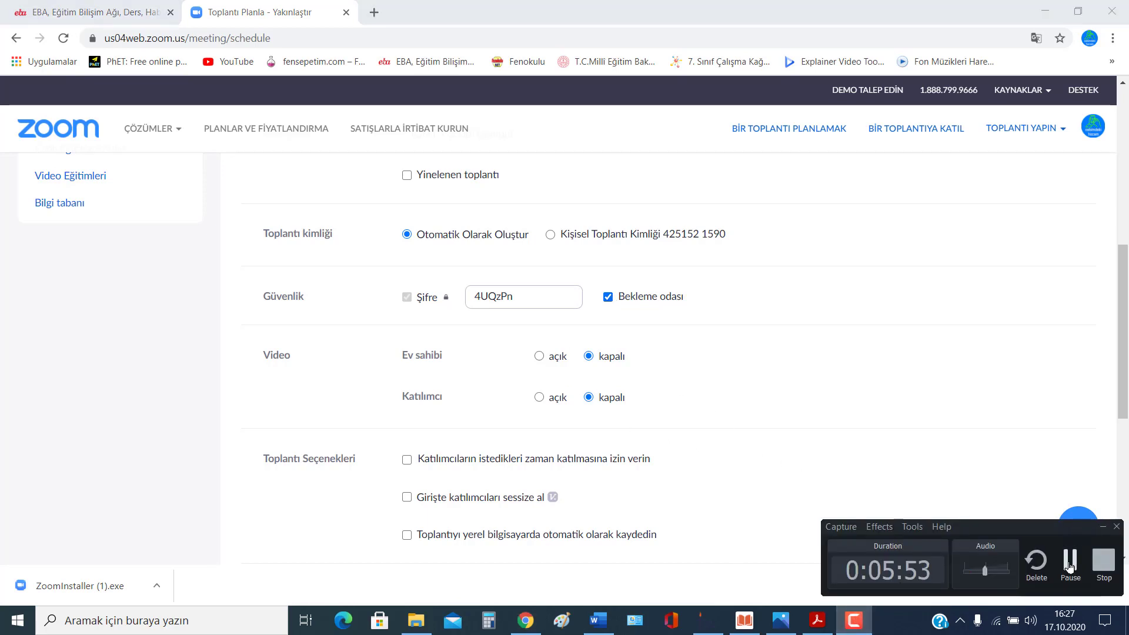
{"action": "left_click", "coordinate": [881, 411]}
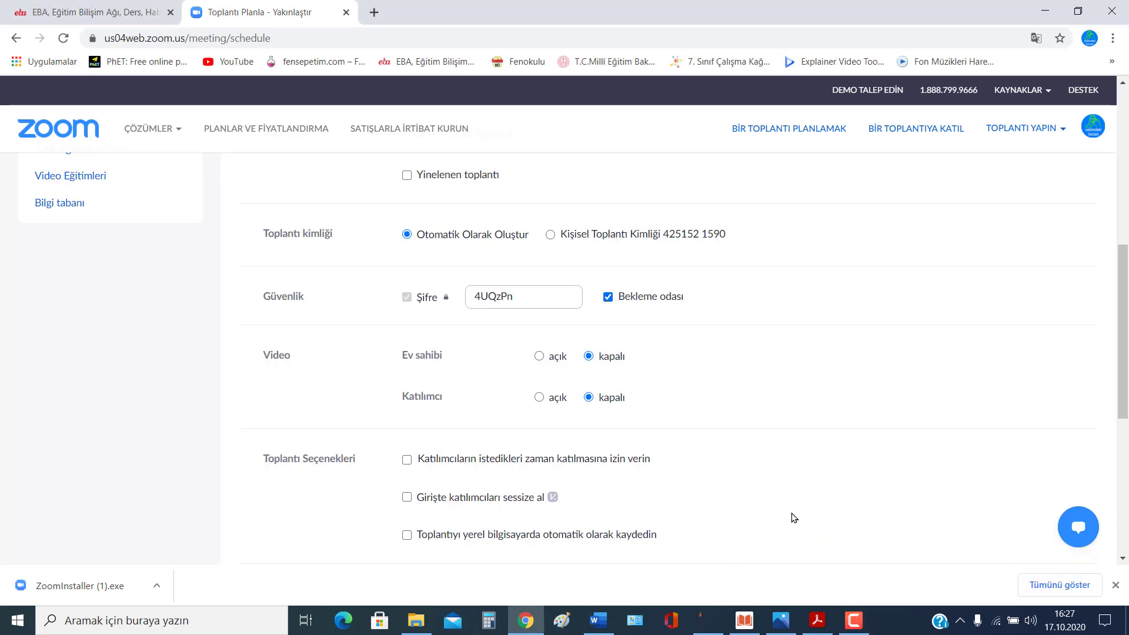
{"action": "left_click", "coordinate": [853, 620]}
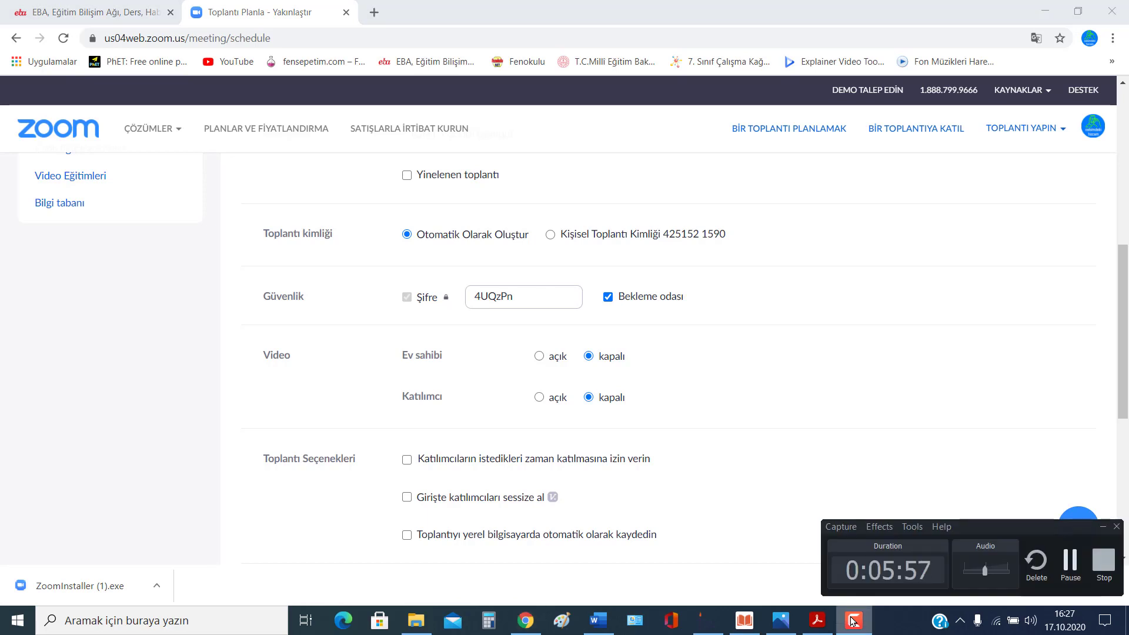
{"action": "left_click", "coordinate": [853, 620]}
{"action": "left_click", "coordinate": [609, 298]}
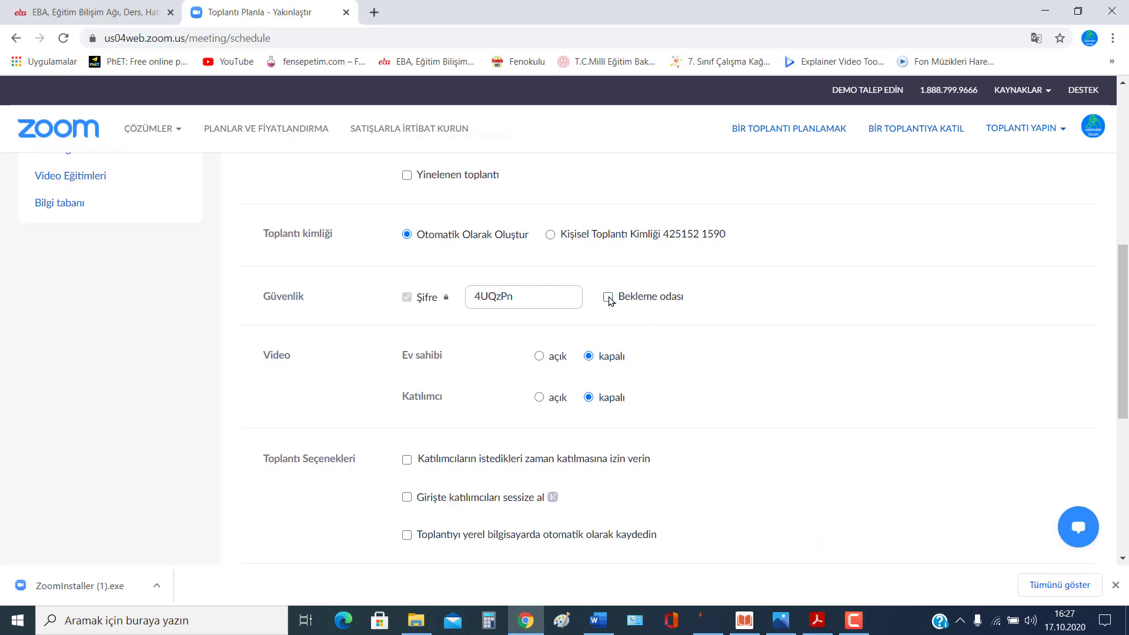
Step: Leave both host and participant video set to kapalı (off)
{"action": "left_click", "coordinate": [540, 356]}
{"action": "left_click", "coordinate": [589, 356]}
{"action": "left_click", "coordinate": [539, 397]}
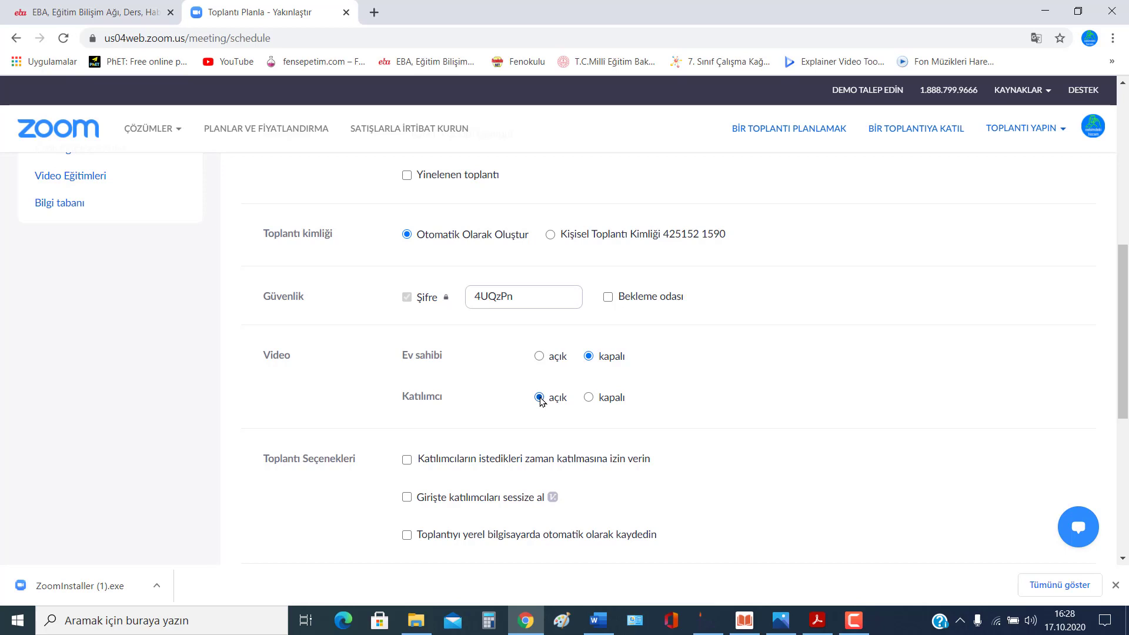
{"action": "left_click", "coordinate": [592, 398]}
{"action": "scroll", "coordinate": [589, 398], "scroll_direction": "down", "scroll_amount": 2}
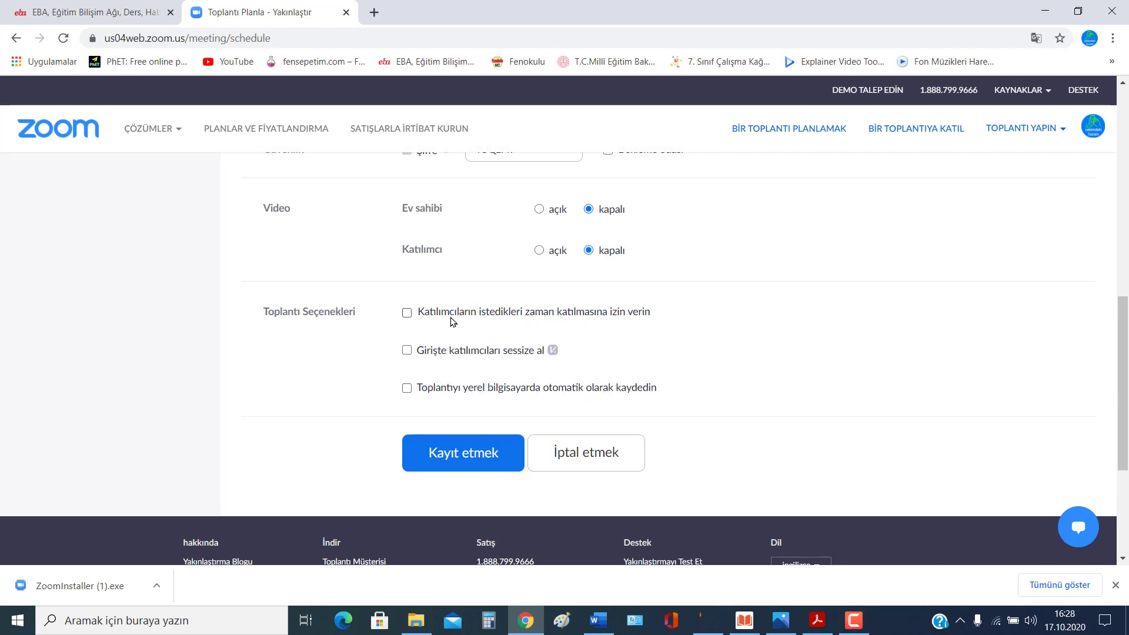
Step: Allow participants to join at any time and save the meeting with Kayıt etmek
{"action": "left_click", "coordinate": [408, 315]}
{"action": "left_click", "coordinate": [410, 317]}
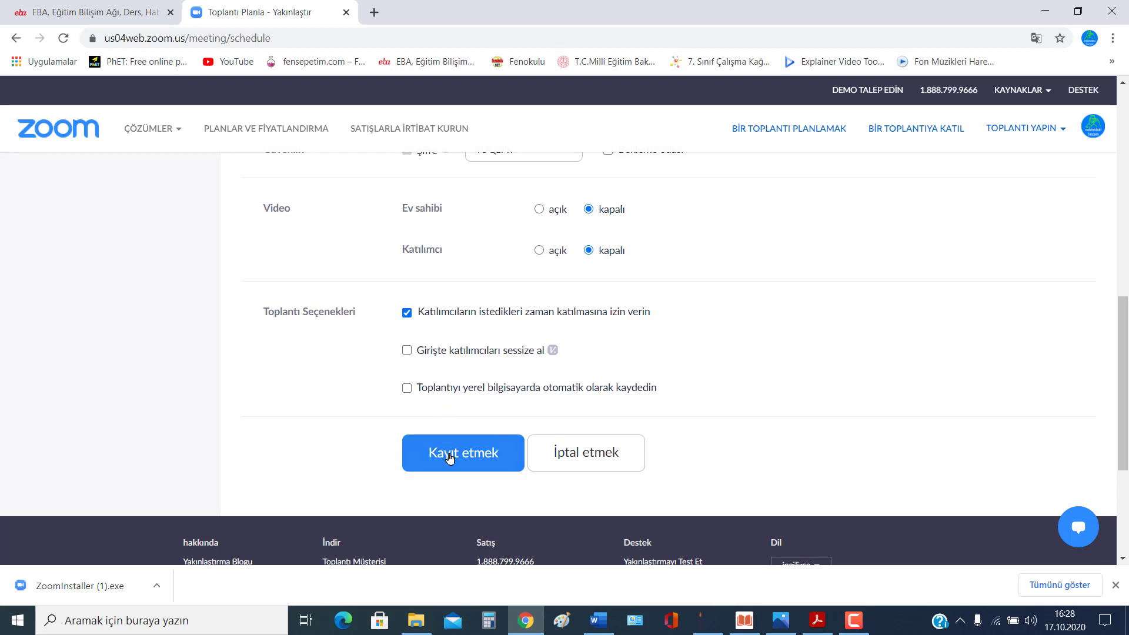
{"action": "left_click", "coordinate": [448, 456]}
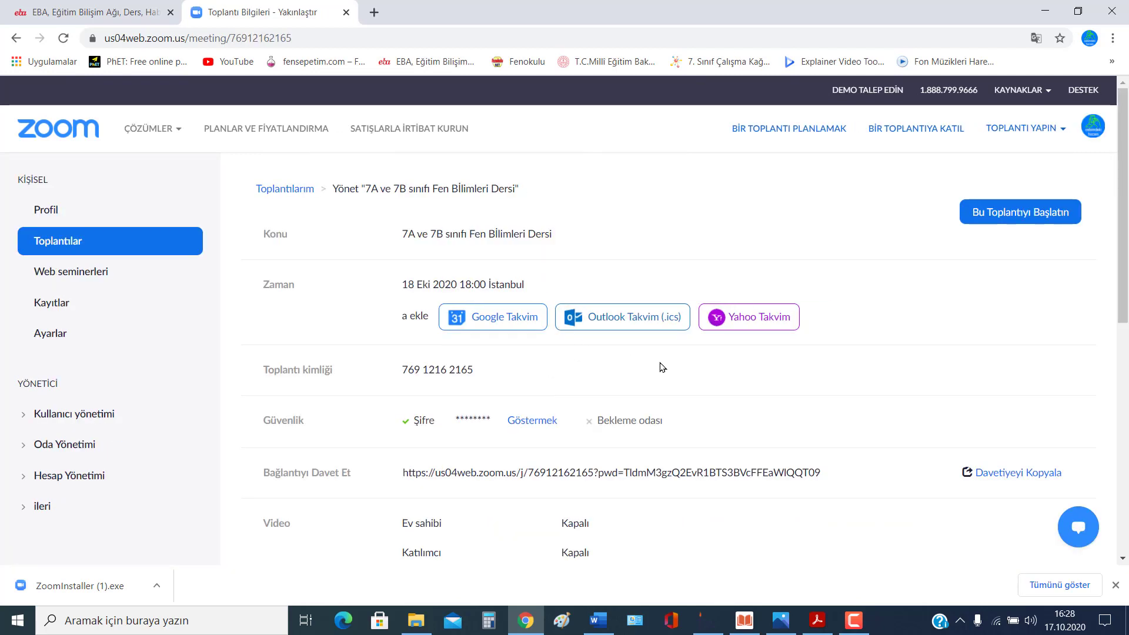
Step: Reveal the passcode and select the meeting ID, passcode and invite link on the saved meeting page
{"action": "scroll", "coordinate": [669, 368], "scroll_direction": "down", "scroll_amount": 4}
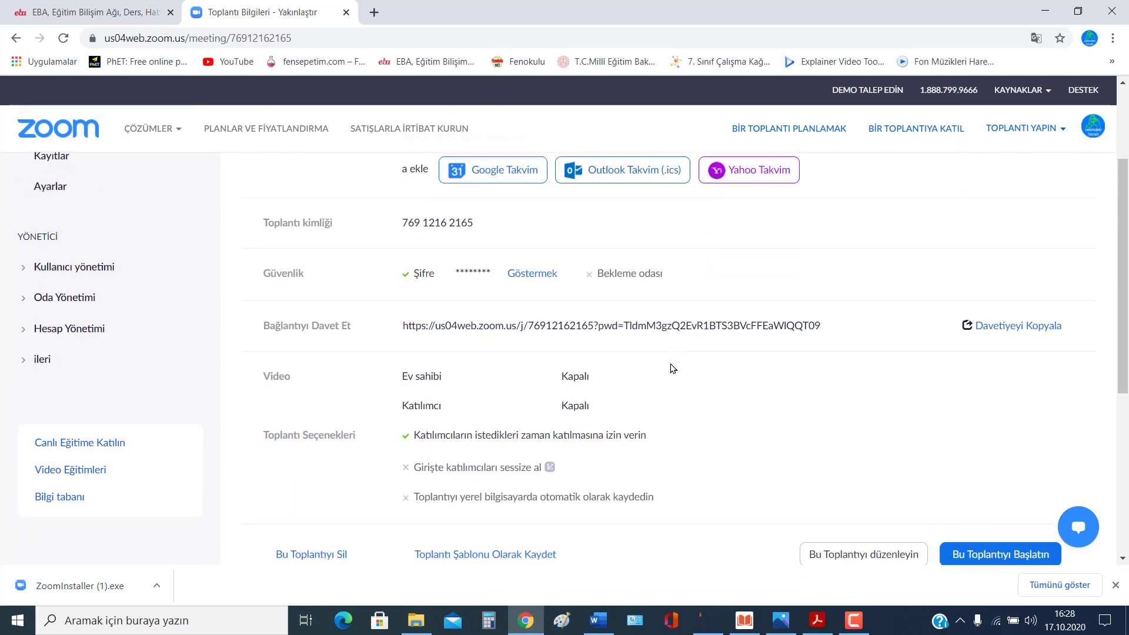
{"action": "scroll", "coordinate": [689, 369], "scroll_direction": "up", "scroll_amount": 4}
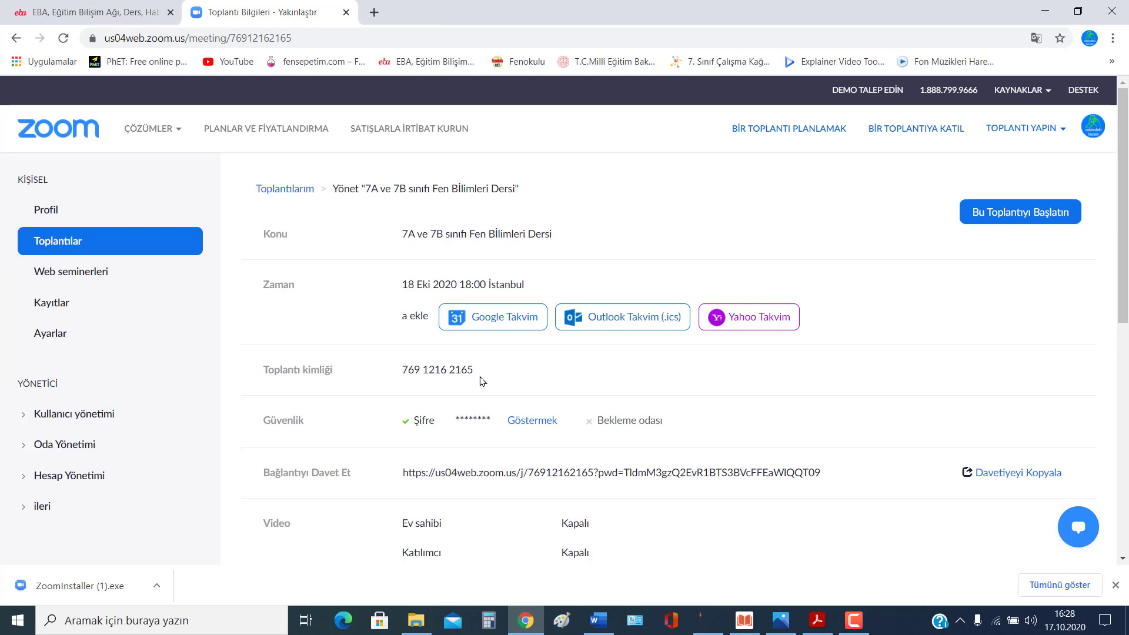
{"action": "left_click", "coordinate": [528, 421]}
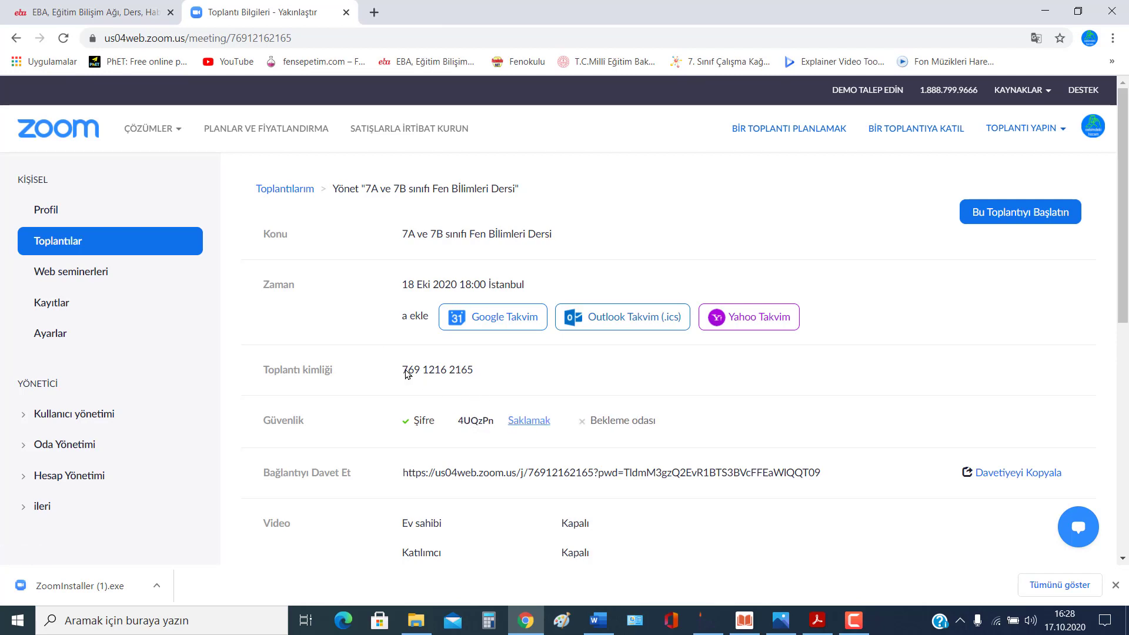
{"action": "left_click_drag", "start_coordinate": [477, 370], "coordinate": [402, 368]}
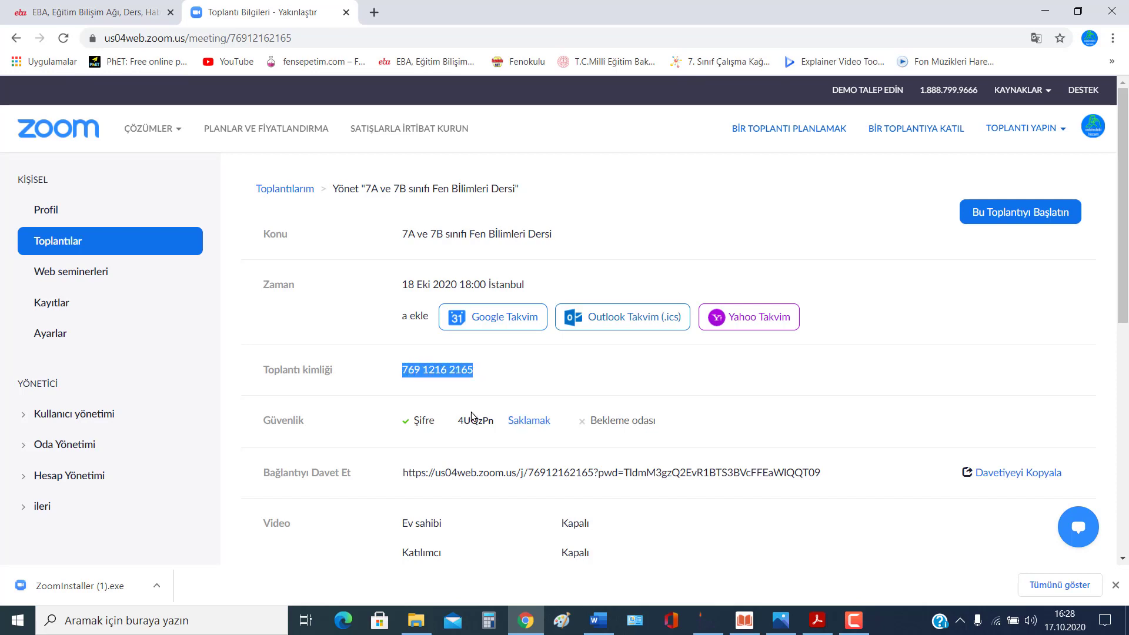
{"action": "left_click_drag", "start_coordinate": [496, 420], "coordinate": [457, 416]}
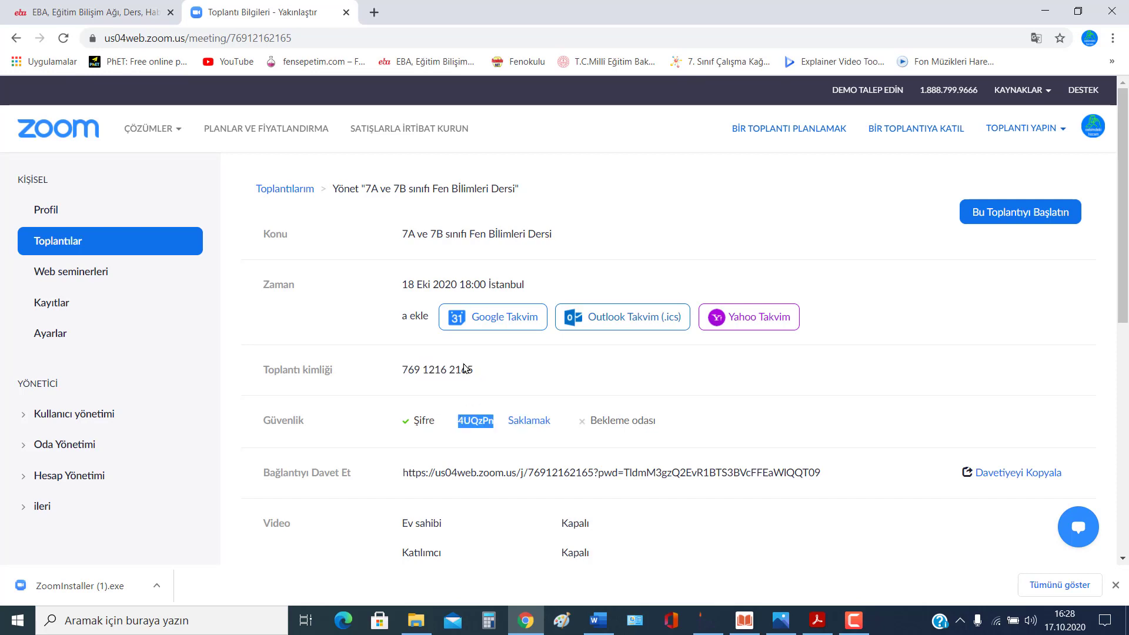
{"action": "left_click_drag", "start_coordinate": [403, 471], "coordinate": [810, 470]}
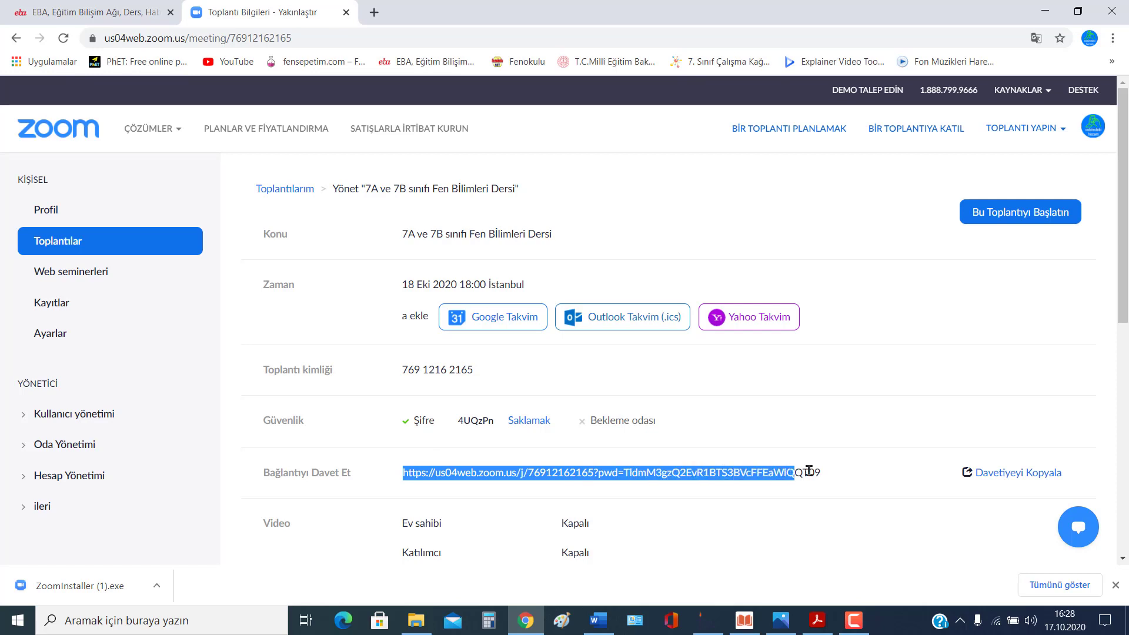
{"action": "left_click", "coordinate": [827, 479]}
{"action": "triple_click", "coordinate": [827, 476]}
{"action": "left_click", "coordinate": [845, 478]}
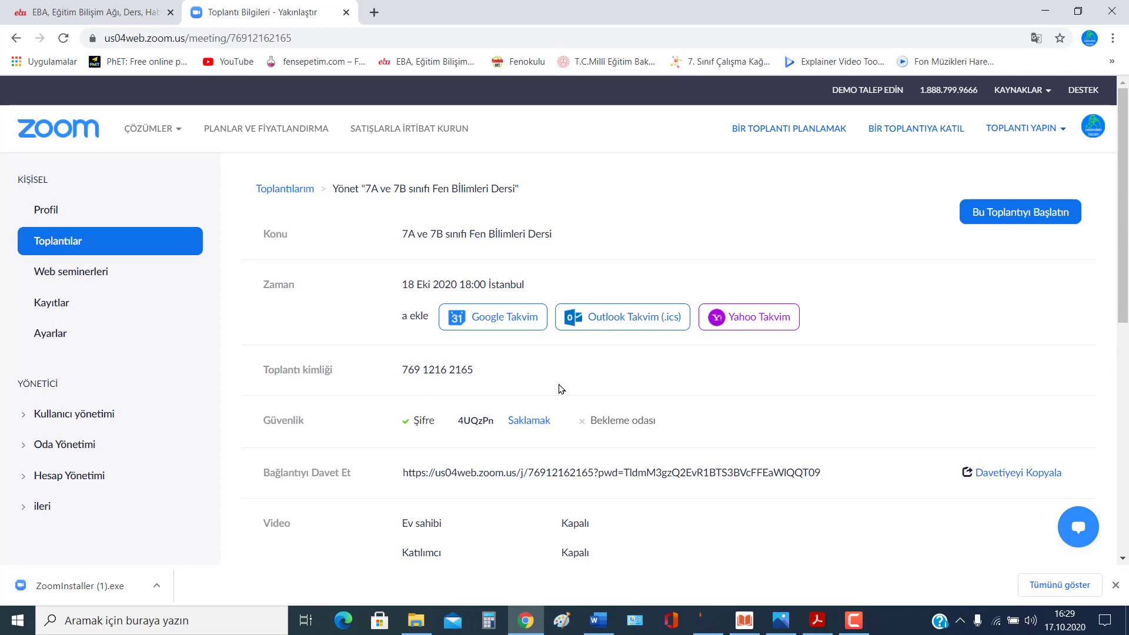
{"action": "scroll", "coordinate": [626, 347], "scroll_direction": "down", "scroll_amount": 10}
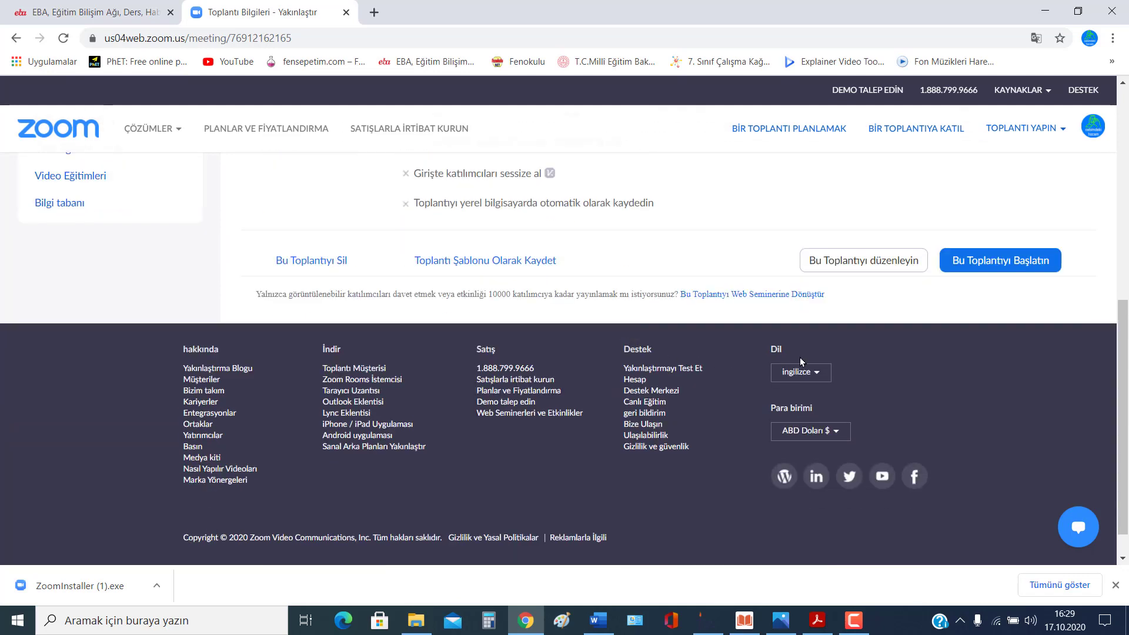
{"action": "scroll", "coordinate": [801, 362], "scroll_direction": "up", "scroll_amount": 10}
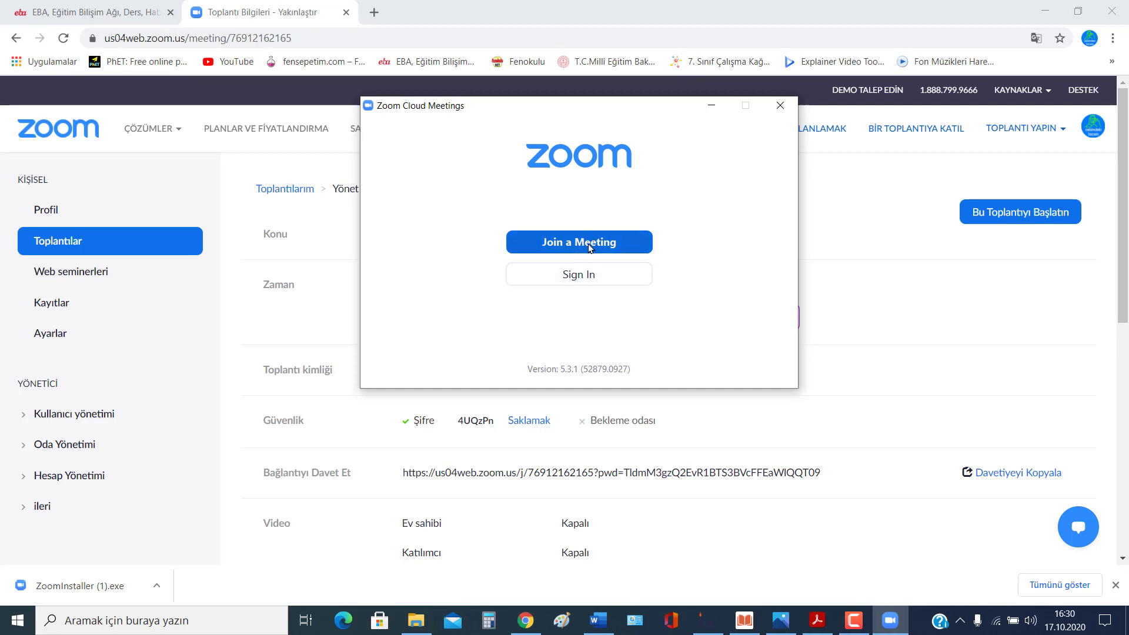
Step: Choose Sign In, then Sign In with Google in Zoom Cloud Meetings
{"action": "left_click", "coordinate": [587, 274]}
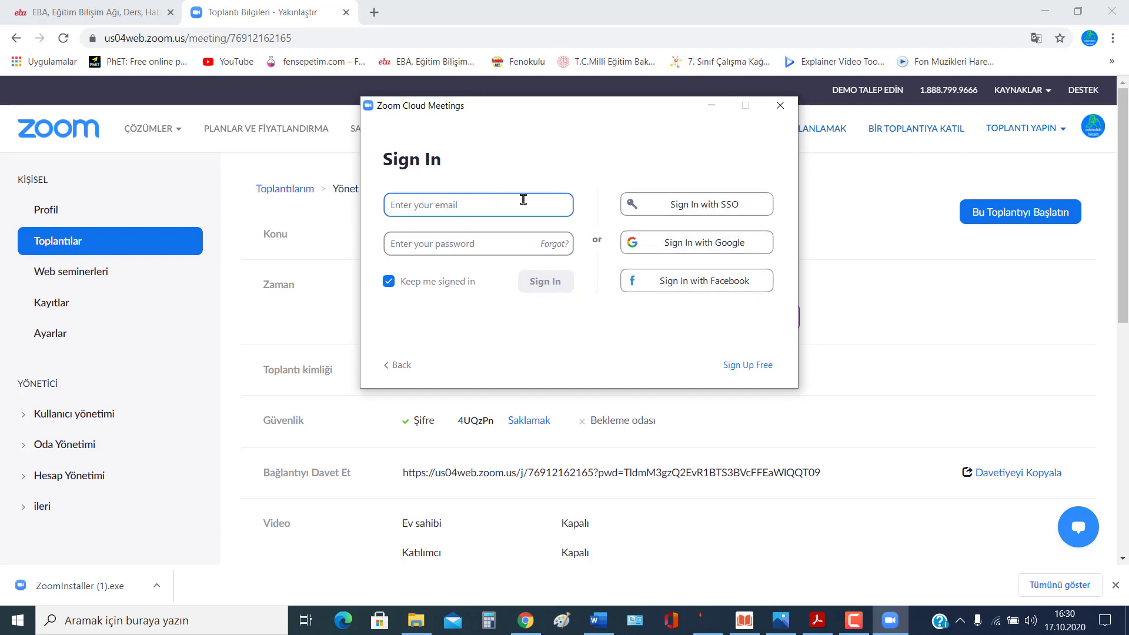
{"action": "left_click", "coordinate": [694, 246]}
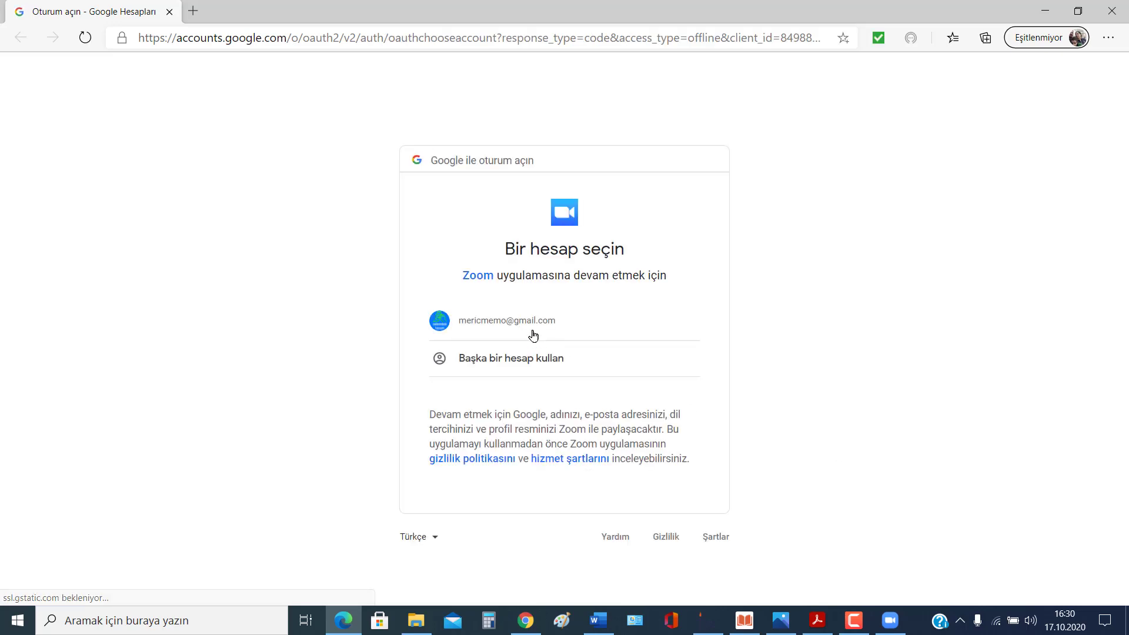
Step: Pick the Google account and let Edge open the Zoom Meetings app
{"action": "left_click", "coordinate": [523, 321]}
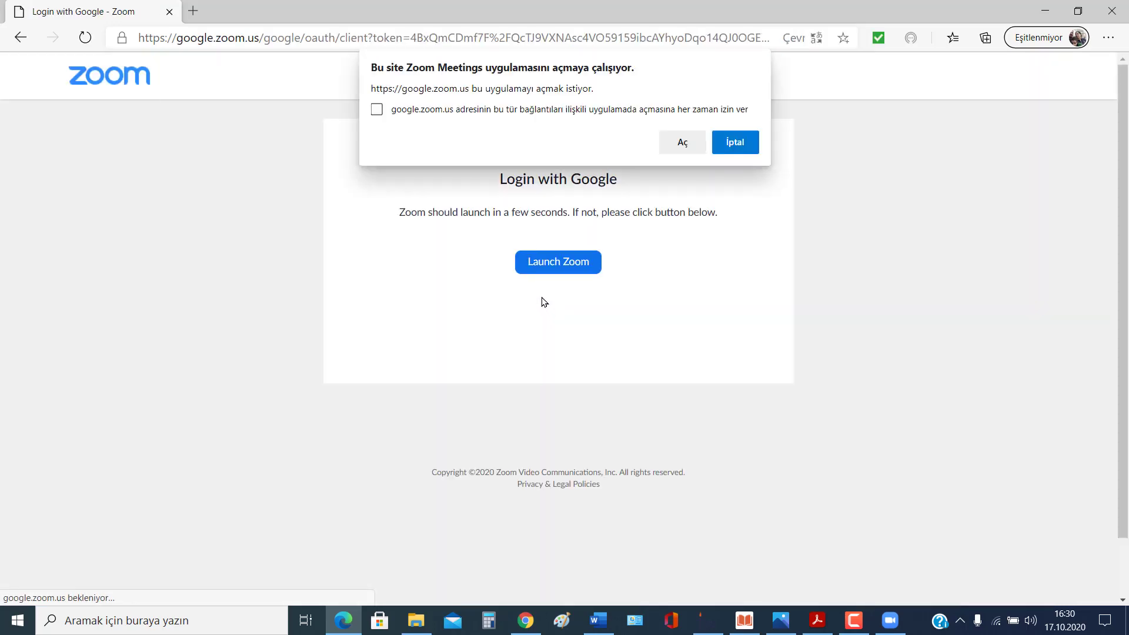
{"action": "left_click", "coordinate": [683, 145]}
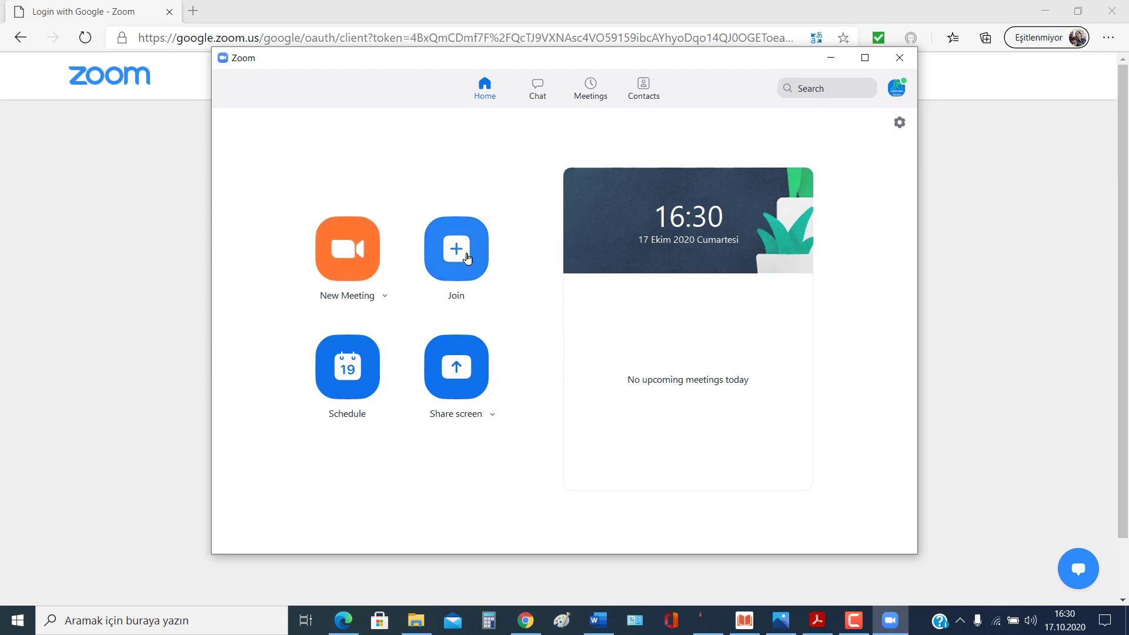
Step: Open a new Schedule Meeting form, dismiss the sync notice and clear the default topic
{"action": "left_click", "coordinate": [347, 372]}
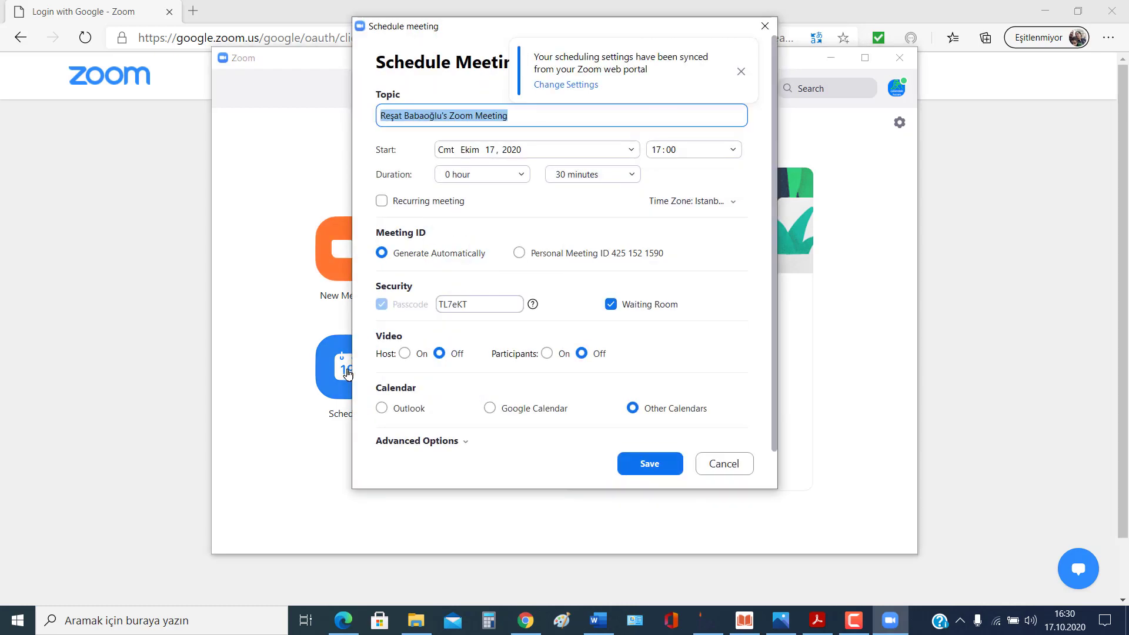
{"action": "left_click", "coordinate": [742, 71]}
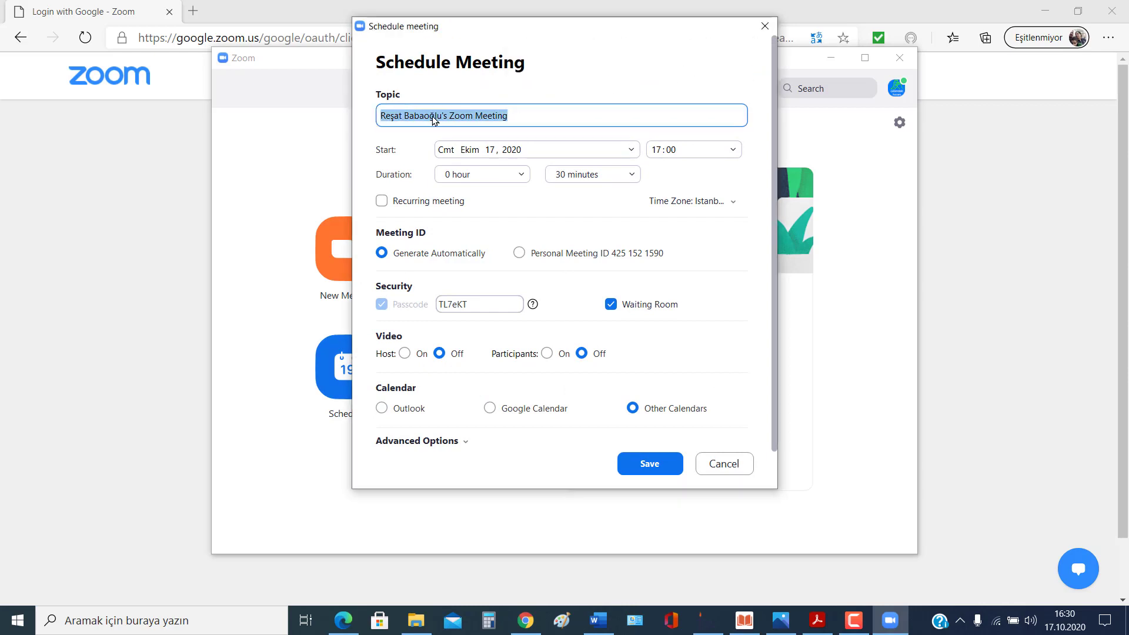
{"action": "left_click_drag", "start_coordinate": [537, 112], "coordinate": [380, 111]}
{"action": "key", "text": "BackSpace"}
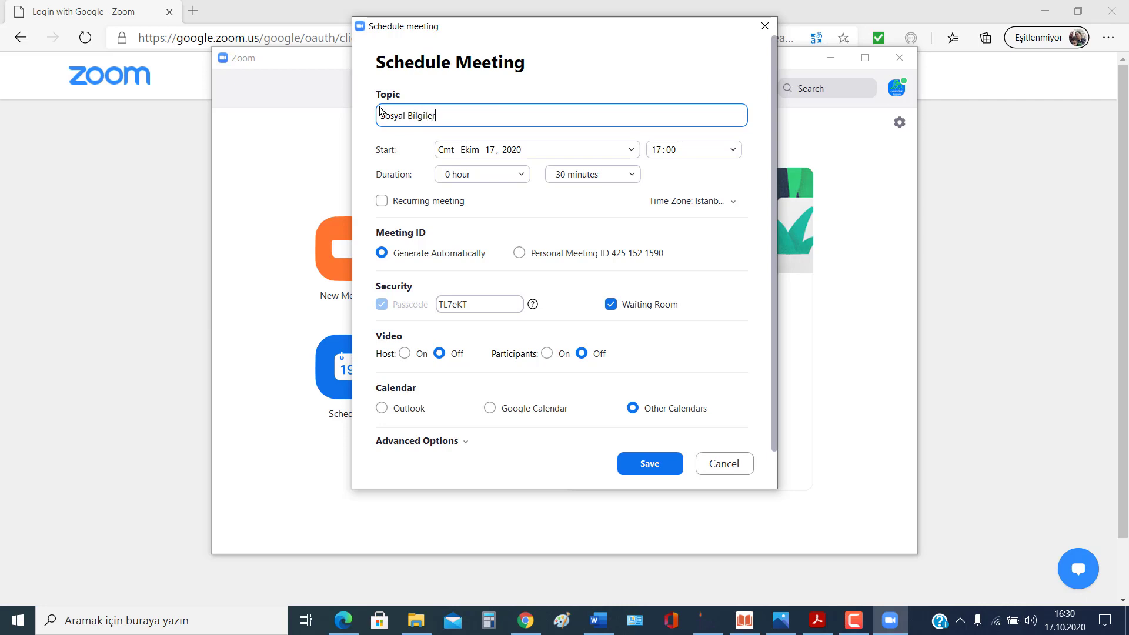
Step: Set the start to Monday 19 October 2020 at 17:10 and use the personal meeting ID
{"action": "left_click", "coordinate": [537, 151]}
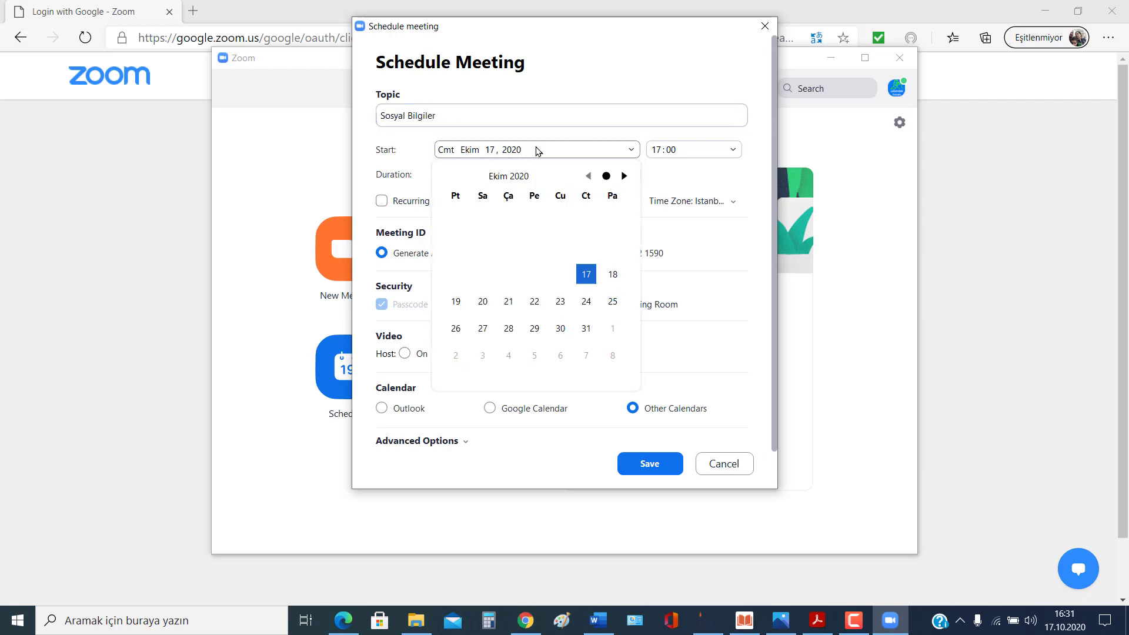
{"action": "left_click", "coordinate": [613, 274]}
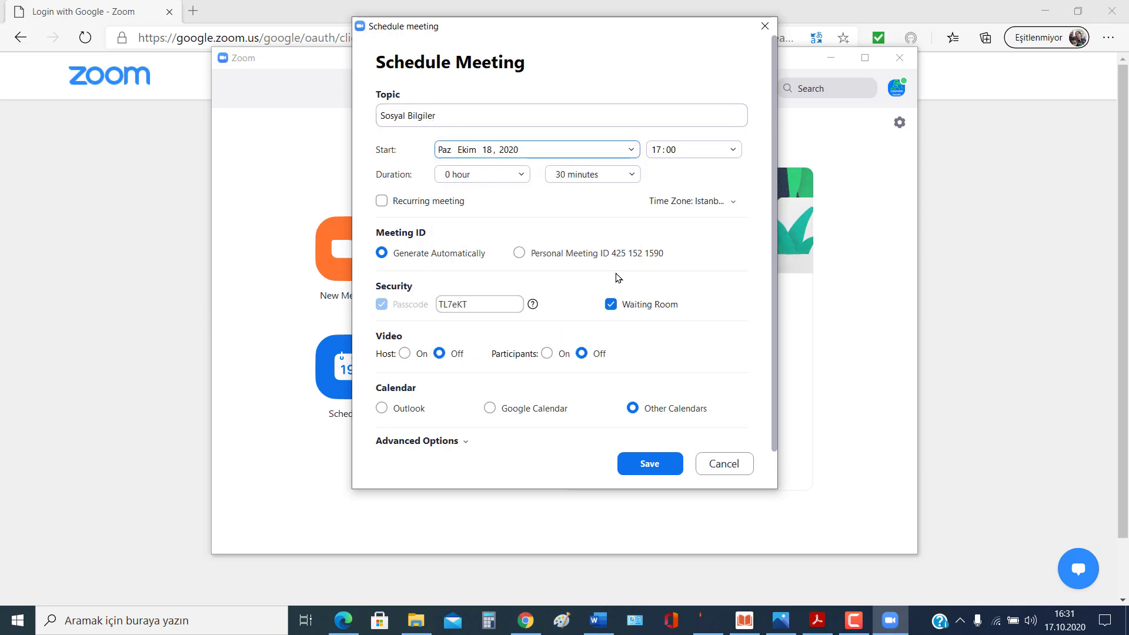
{"action": "left_click", "coordinate": [550, 153]}
{"action": "left_click", "coordinate": [455, 301]}
{"action": "left_click", "coordinate": [663, 152]}
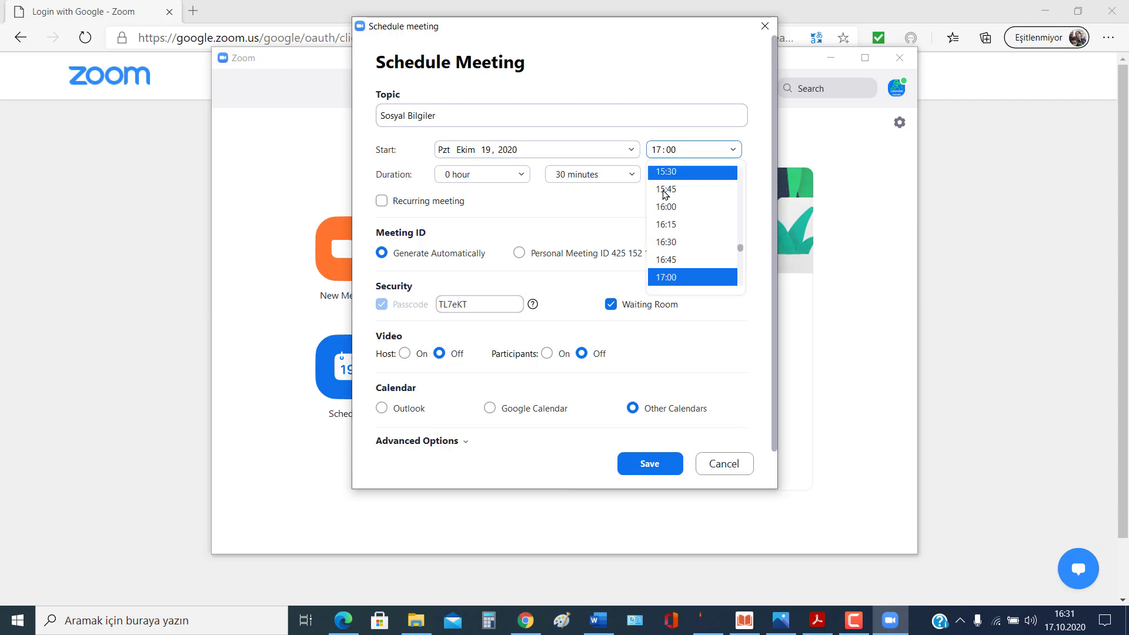
{"action": "left_click", "coordinate": [653, 150]}
{"action": "left_click", "coordinate": [672, 150]}
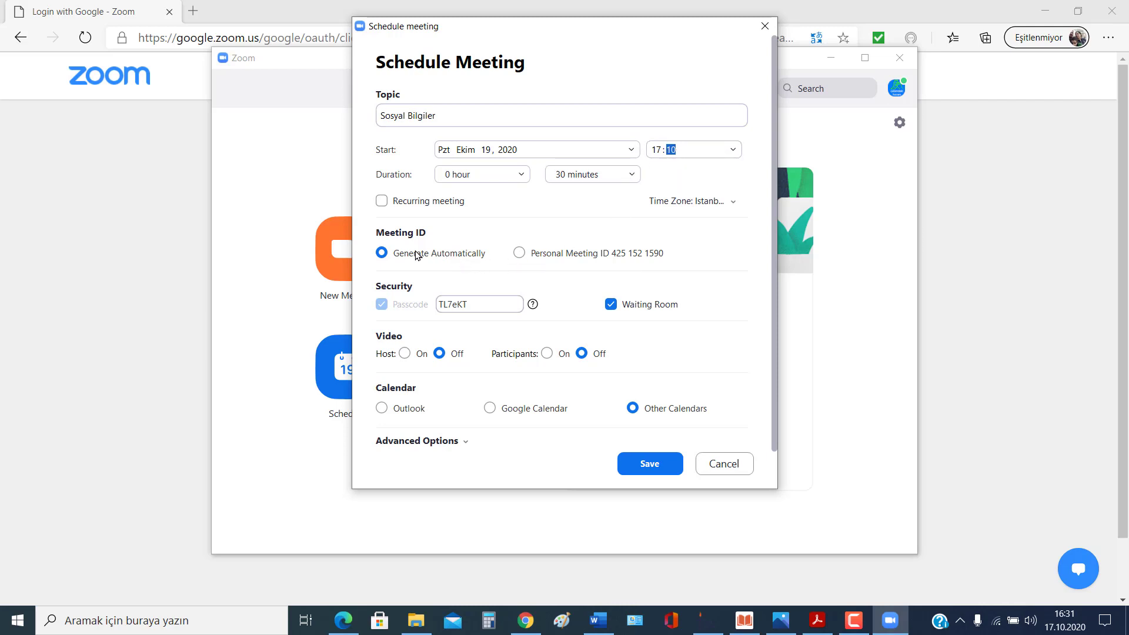
{"action": "left_click", "coordinate": [518, 253]}
Step: Keep the personal meeting ID and replace the existing passcode with a new meeting passcode
{"action": "left_click", "coordinate": [382, 253]}
{"action": "left_click", "coordinate": [522, 253]}
{"action": "left_click_drag", "start_coordinate": [484, 307], "coordinate": [440, 303]}
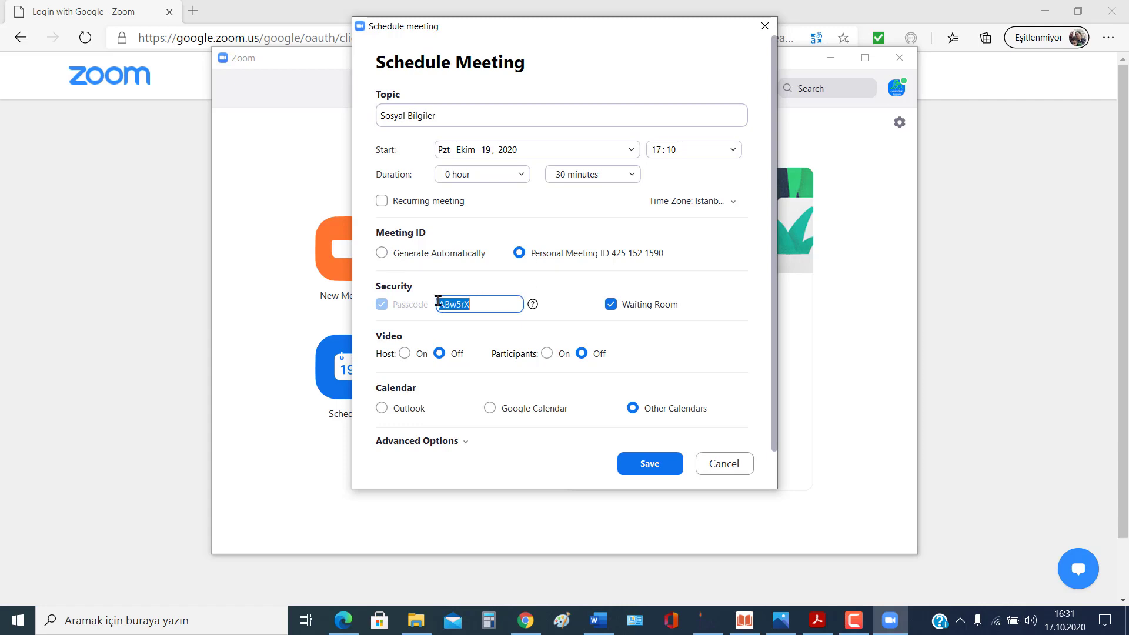
{"action": "key", "text": "BackSpace"}
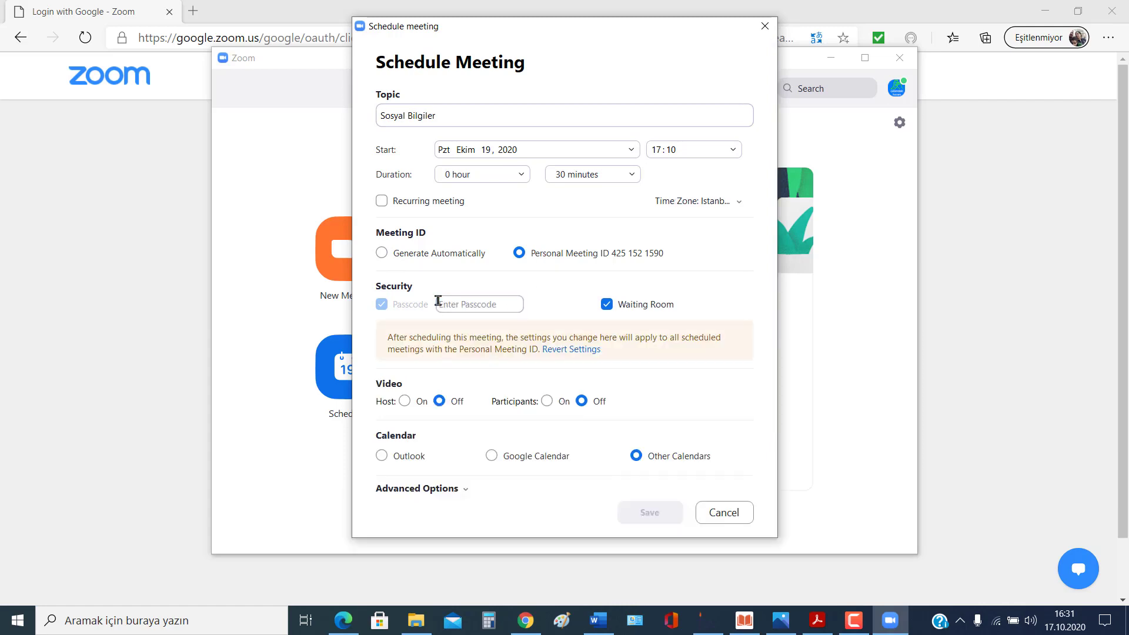
{"action": "type", "text": "123456"}
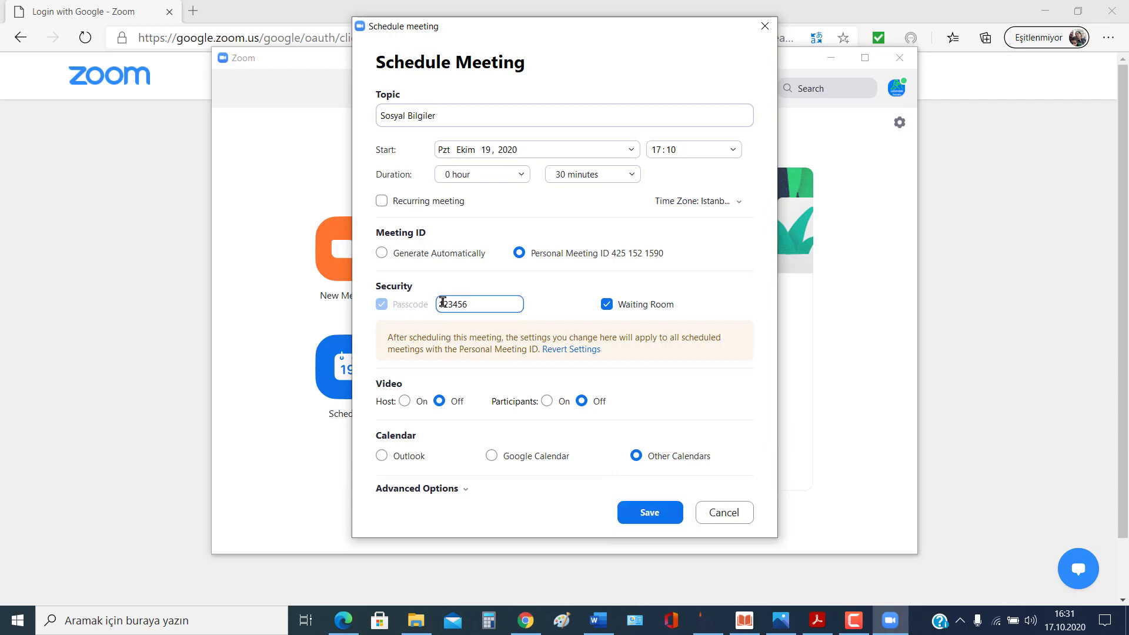
Step: Leave the waiting room on, set host video off, and save the Sosyal Bilgiler meeting
{"action": "left_click", "coordinate": [607, 305]}
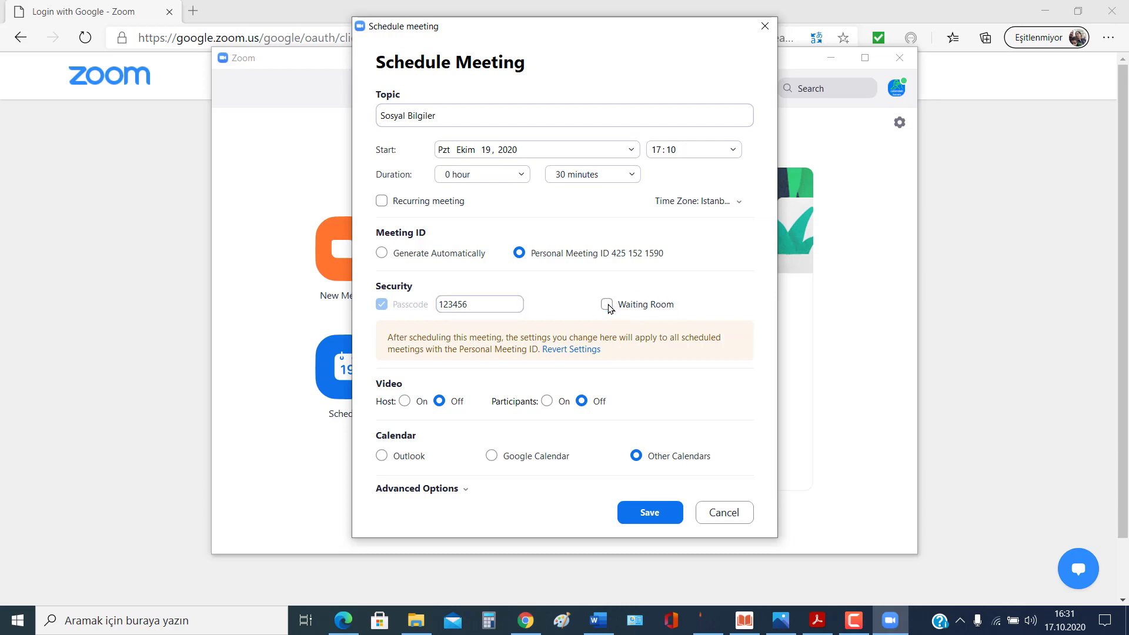
{"action": "left_click", "coordinate": [609, 306]}
{"action": "left_click", "coordinate": [609, 306]}
{"action": "left_click", "coordinate": [608, 307]}
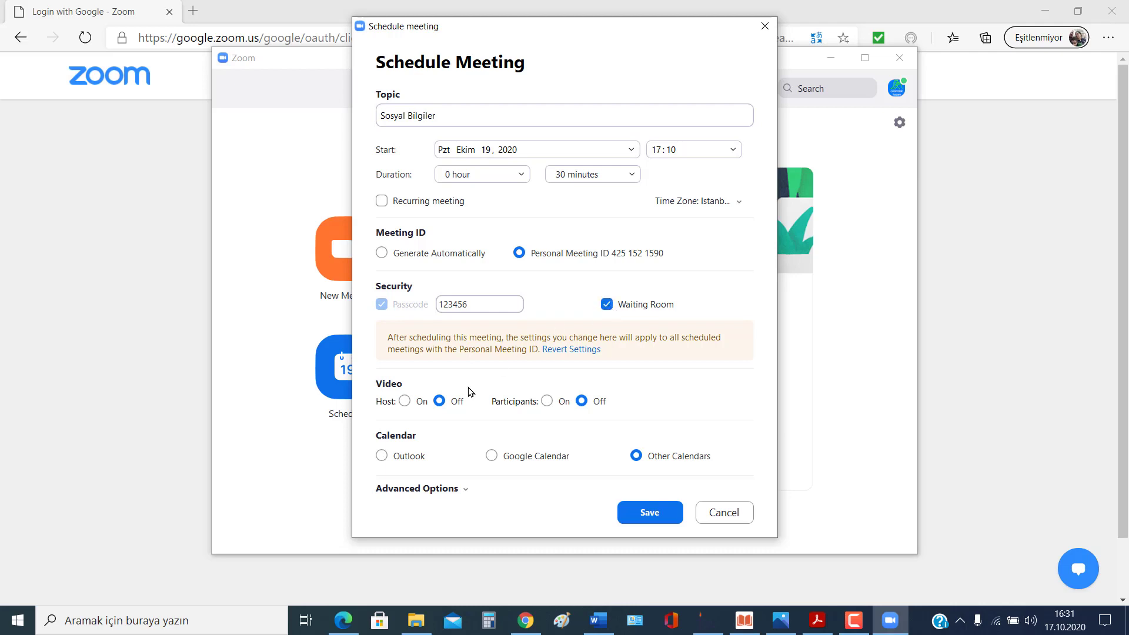
{"action": "left_click", "coordinate": [406, 402]}
{"action": "left_click", "coordinate": [440, 401]}
{"action": "left_click", "coordinate": [656, 514]}
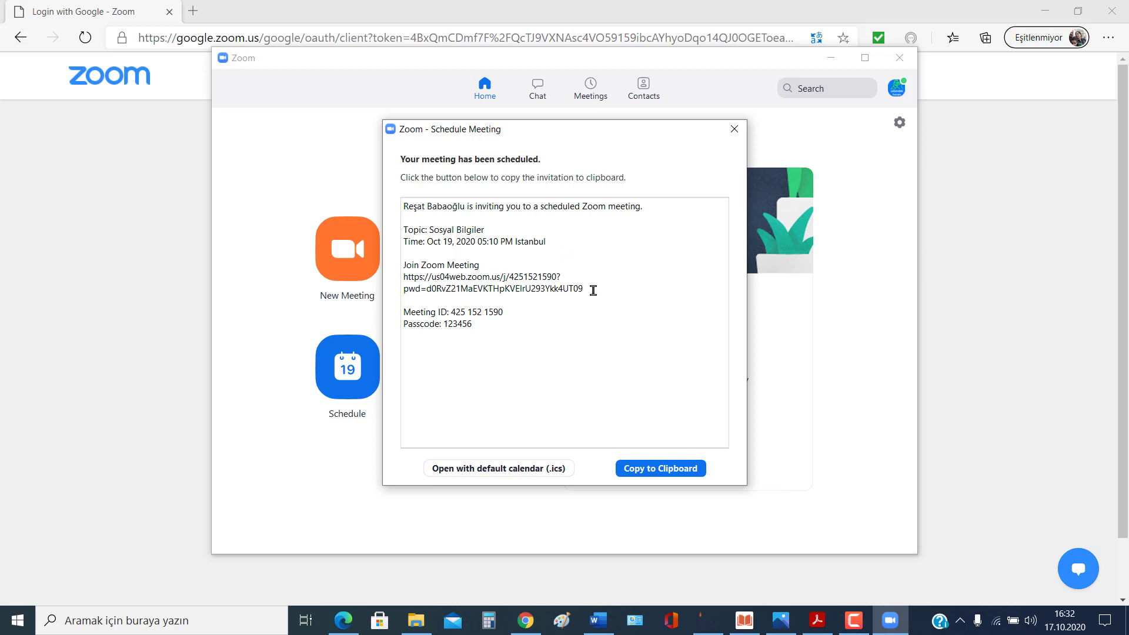
Step: Select the join link, meeting ID, passcode and full invitation text, then close the invitation window
{"action": "left_click_drag", "start_coordinate": [583, 289], "coordinate": [410, 278]}
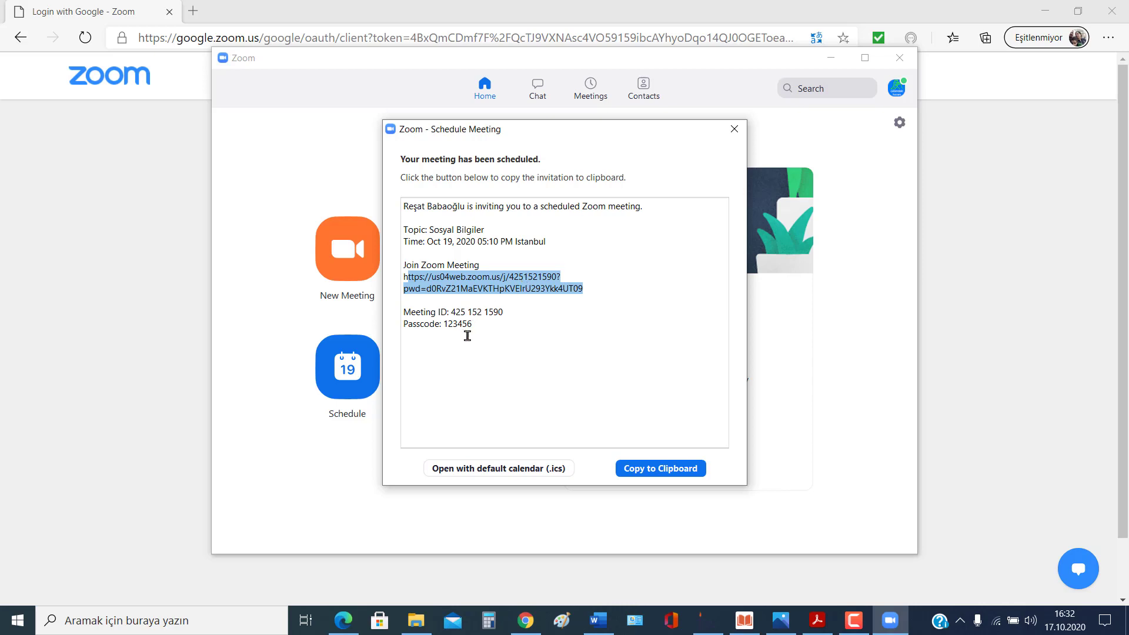
{"action": "left_click_drag", "start_coordinate": [471, 324], "coordinate": [402, 312]}
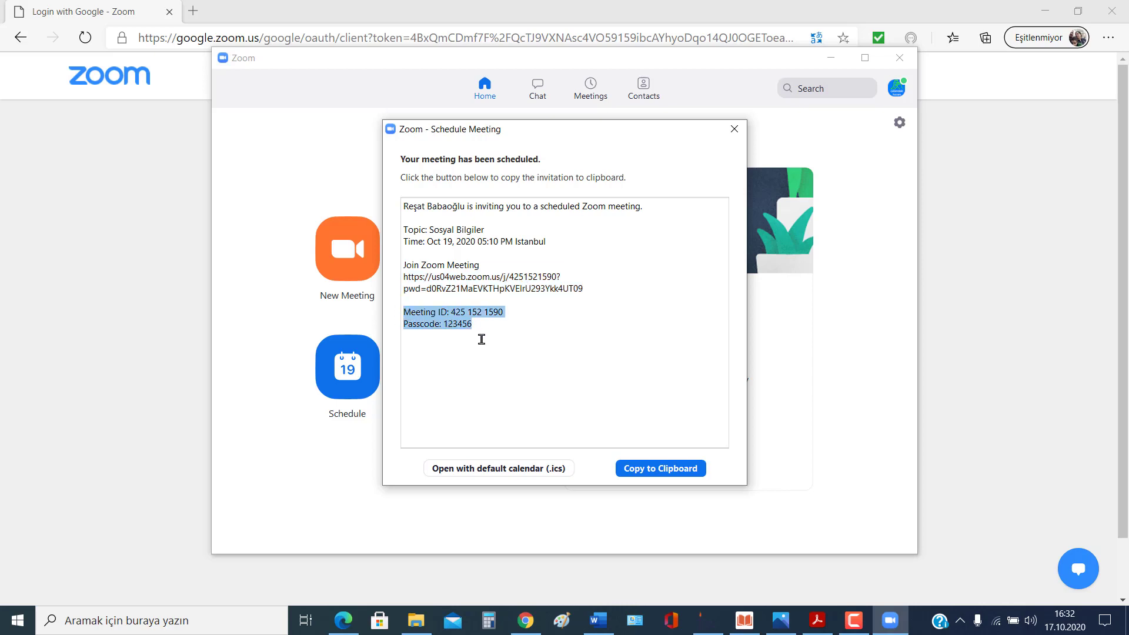
{"action": "left_click", "coordinate": [504, 321]}
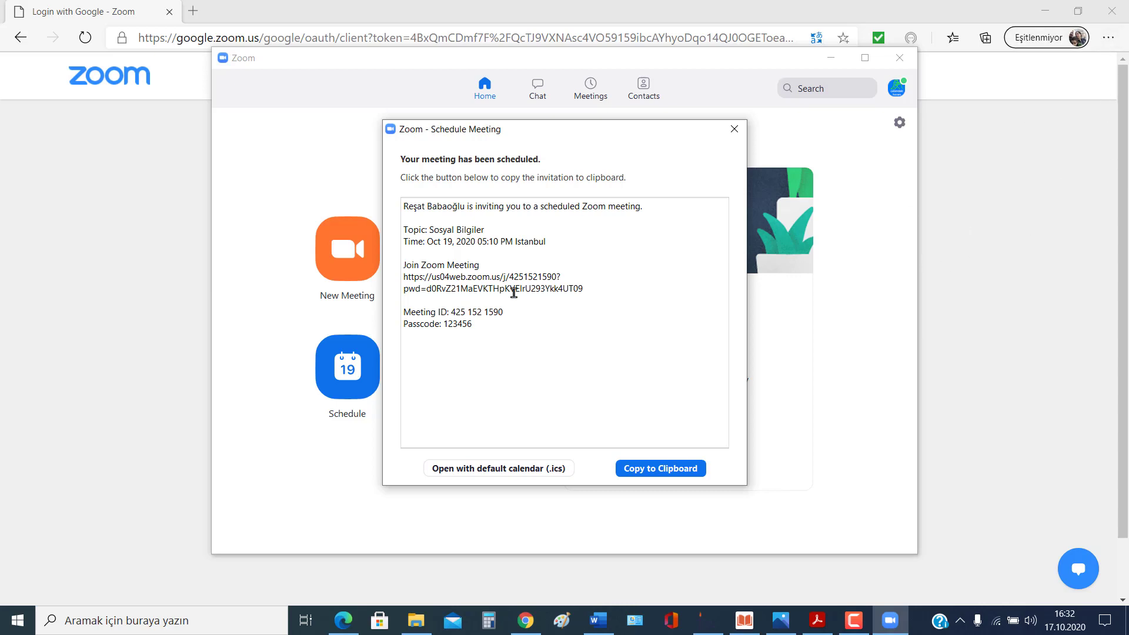
{"action": "left_click_drag", "start_coordinate": [404, 207], "coordinate": [529, 334]}
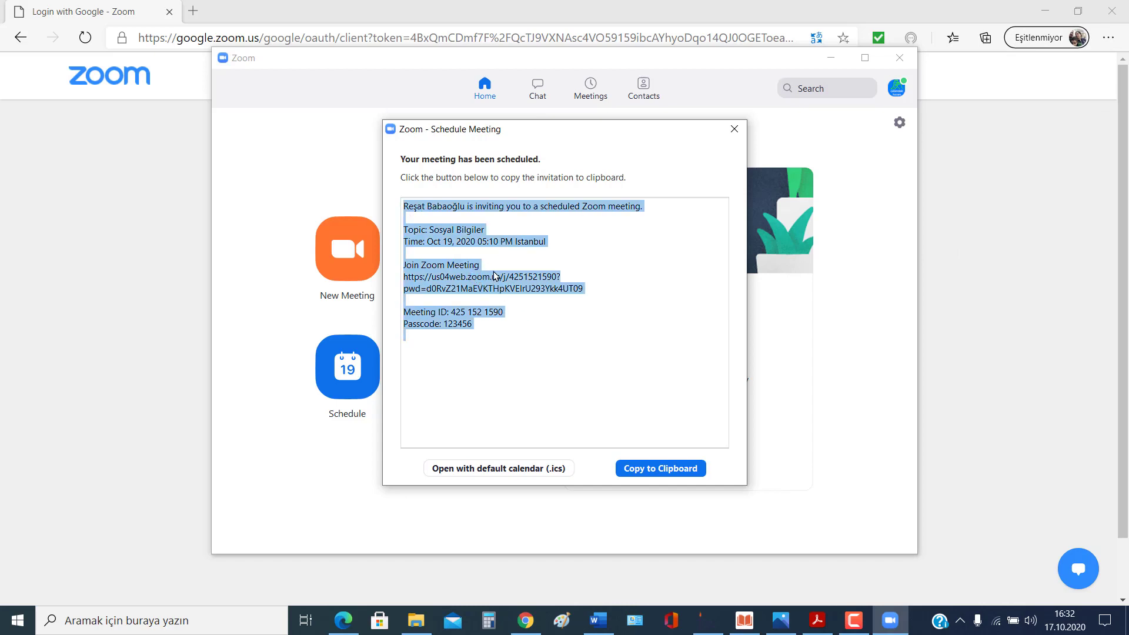
{"action": "left_click", "coordinate": [663, 281]}
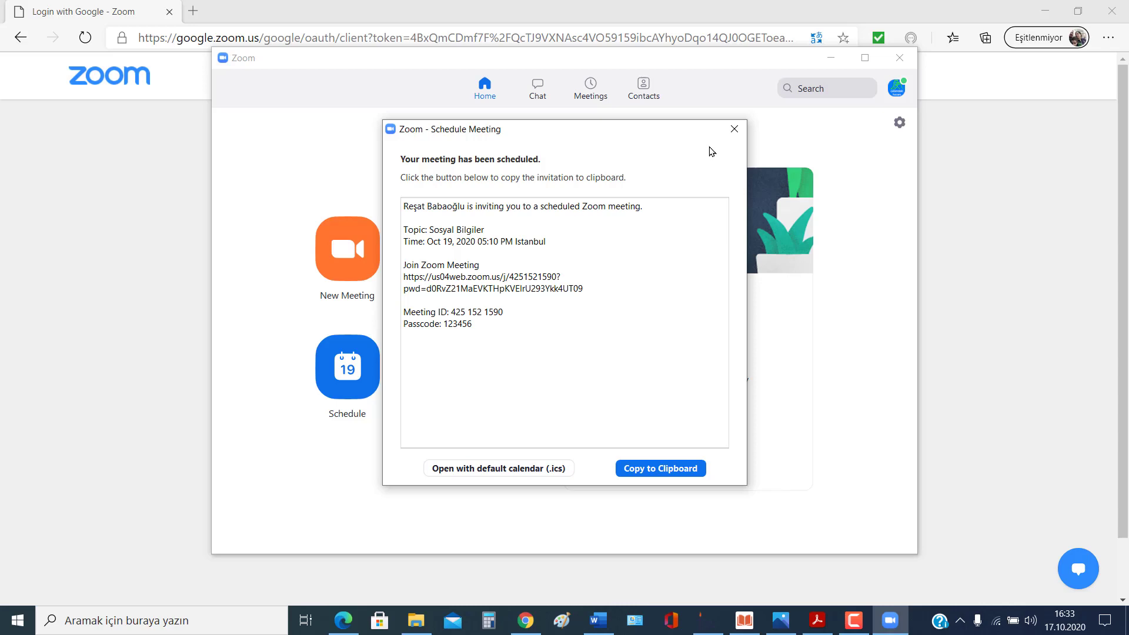
{"action": "left_click", "coordinate": [734, 129]}
Step: Find Sosyal Bilgiler in the upcoming Meetings list, open it for editing and save unchanged
{"action": "left_click", "coordinate": [594, 88]}
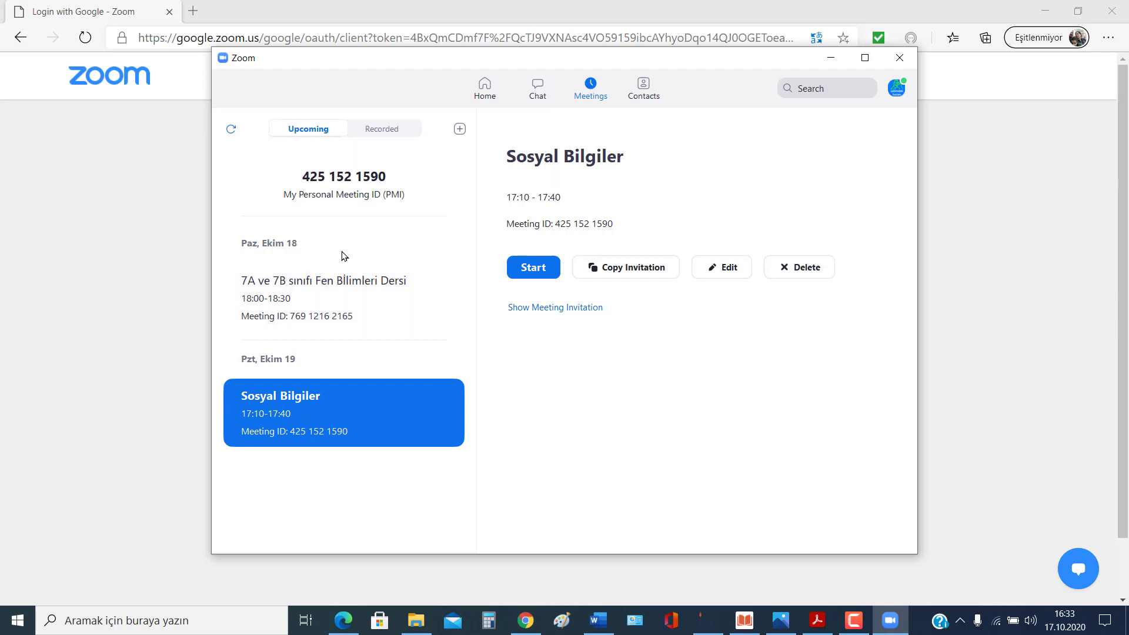
{"action": "left_click", "coordinate": [485, 86]}
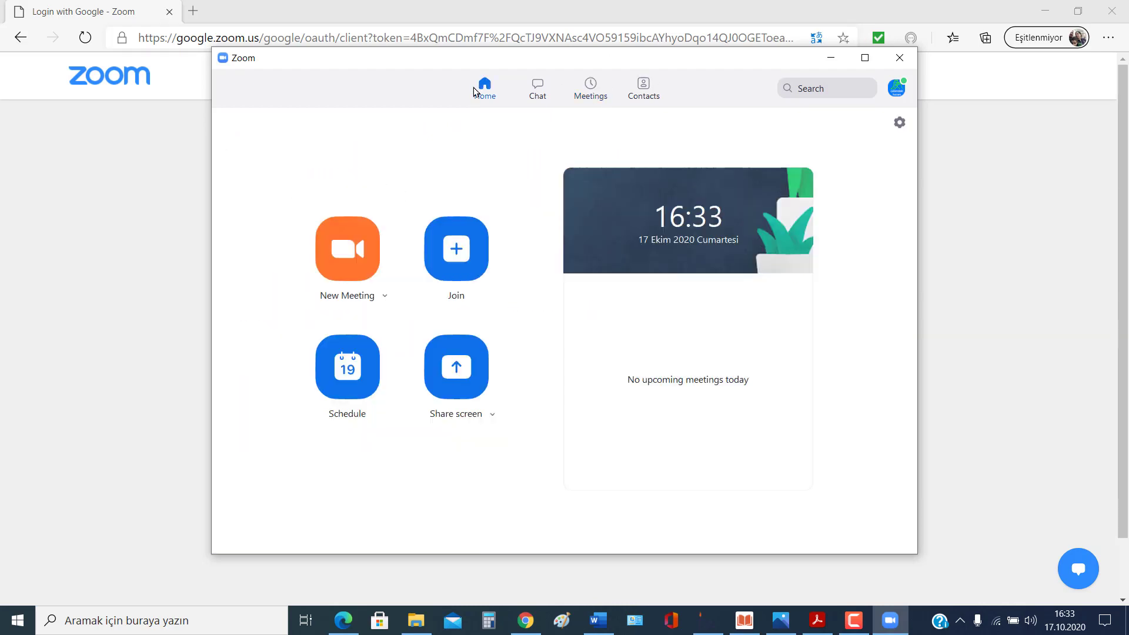
{"action": "left_click", "coordinate": [593, 87]}
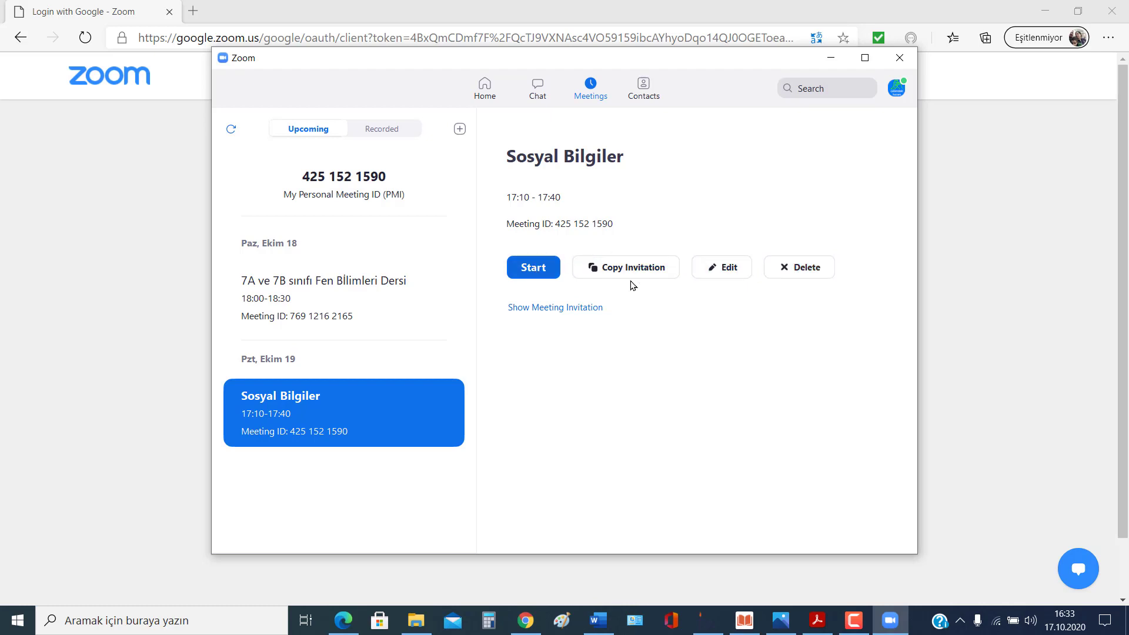
{"action": "left_click", "coordinate": [730, 268]}
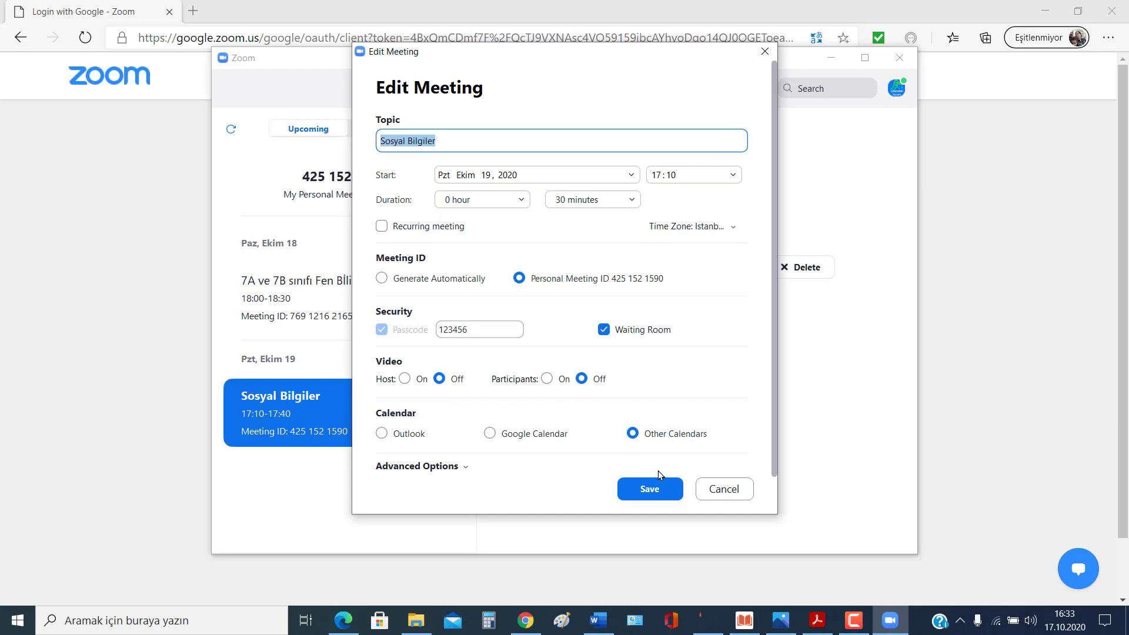
{"action": "left_click", "coordinate": [649, 494]}
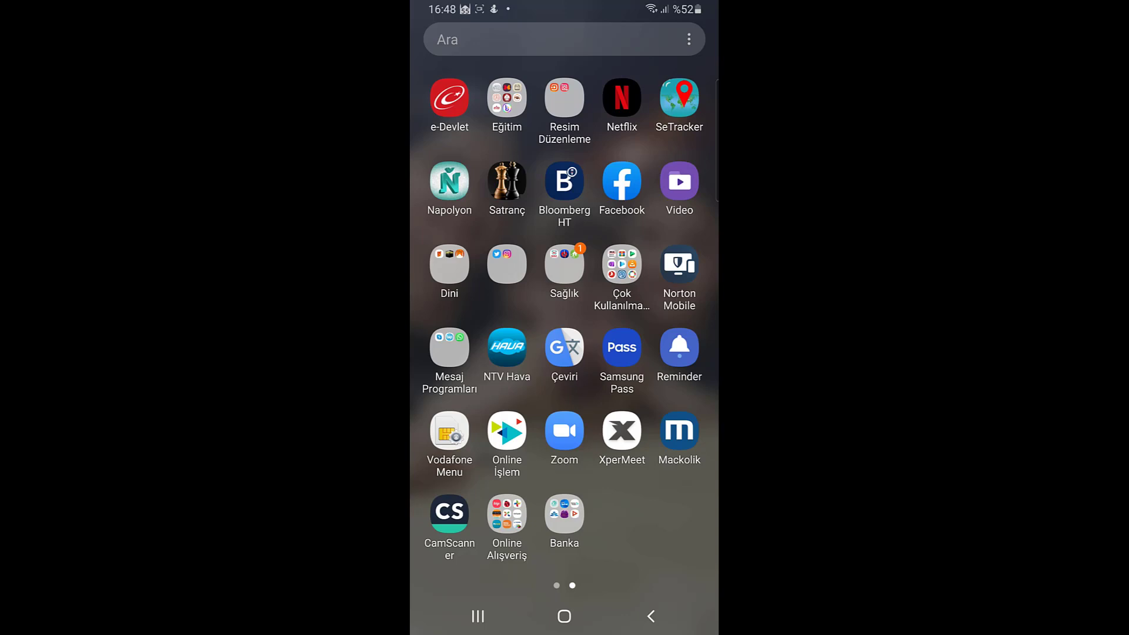
Step: Launch Zoom on the Android phone and start scheduling a new meeting
{"action": "left_click", "coordinate": [564, 430]}
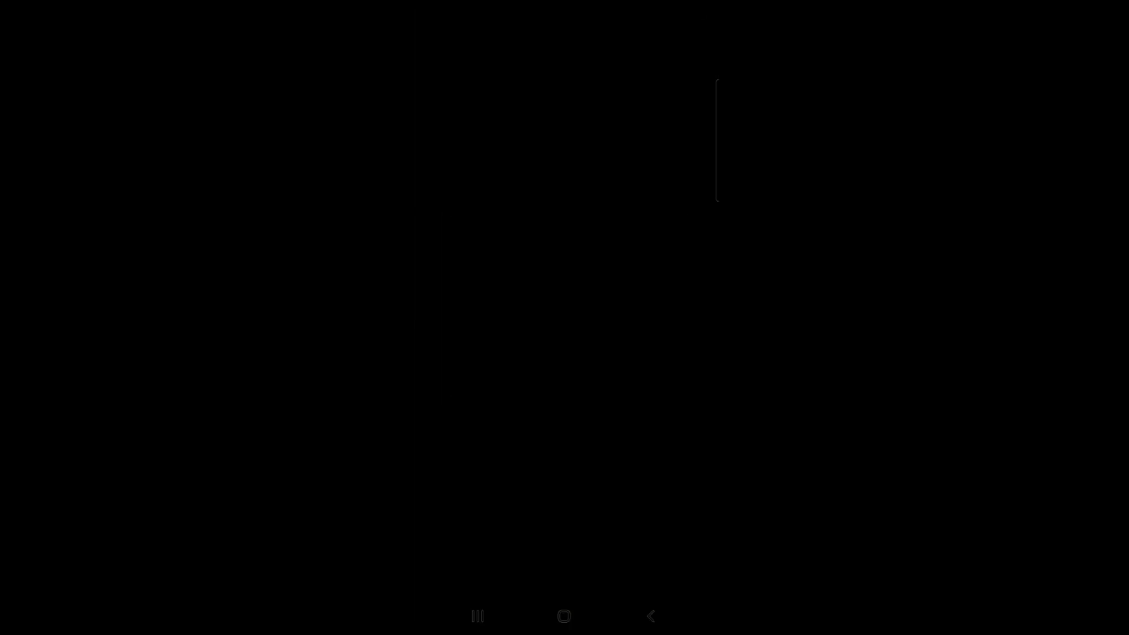
{"action": "left_click", "coordinate": [642, 105]}
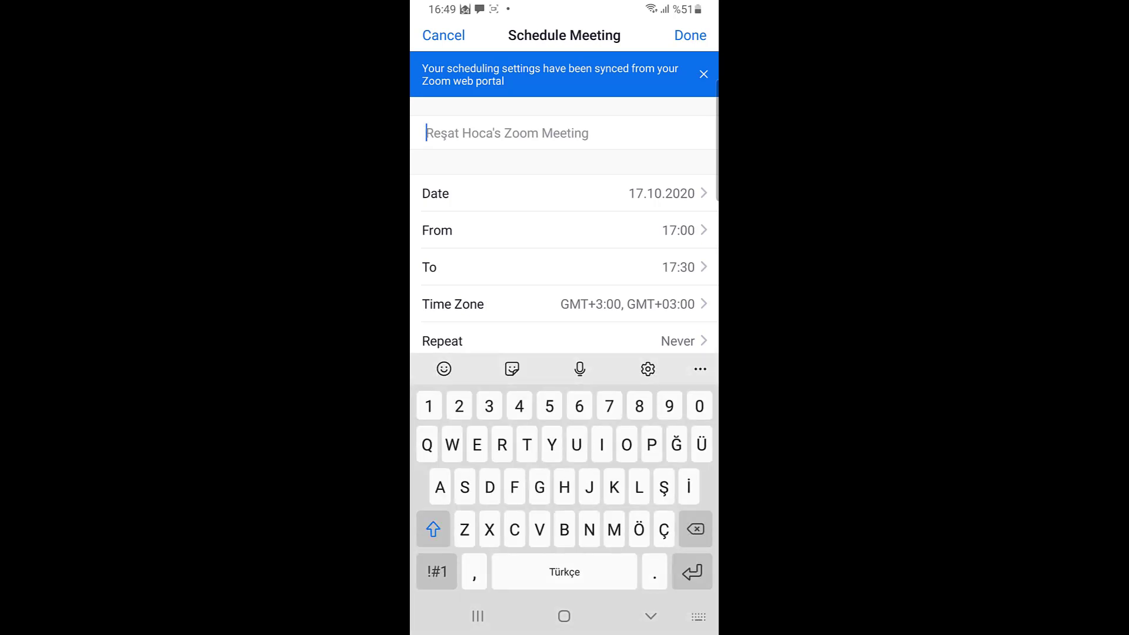
Step: Enter the topic Matematik and set the meeting date to 19.10.2020
{"action": "type", "text": "Matemat"}
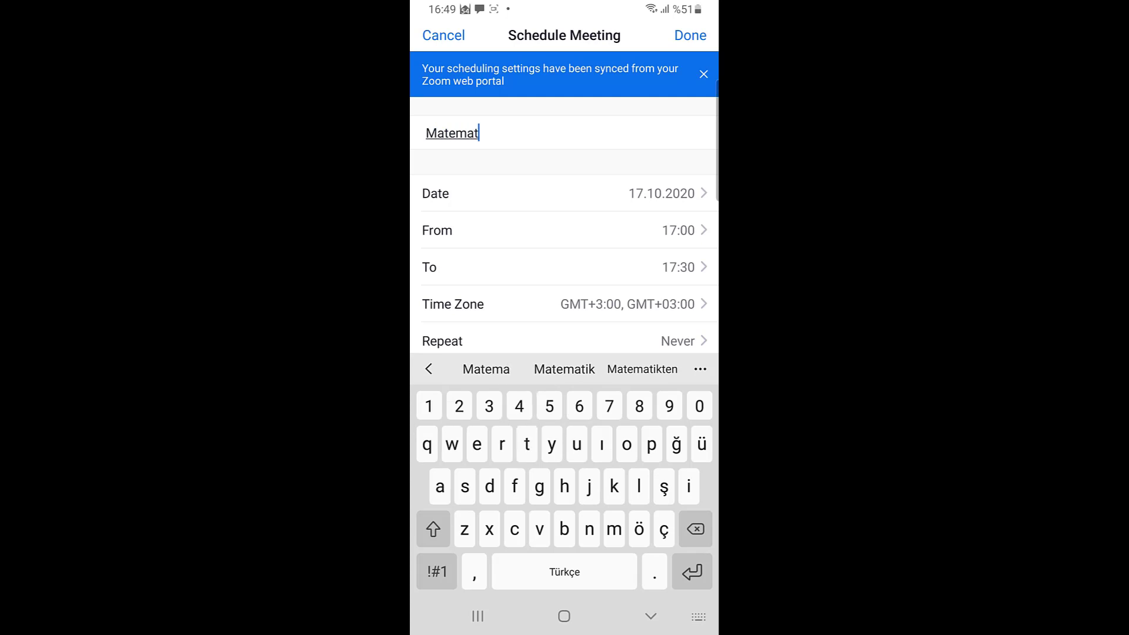
{"action": "type", "text": "ik"}
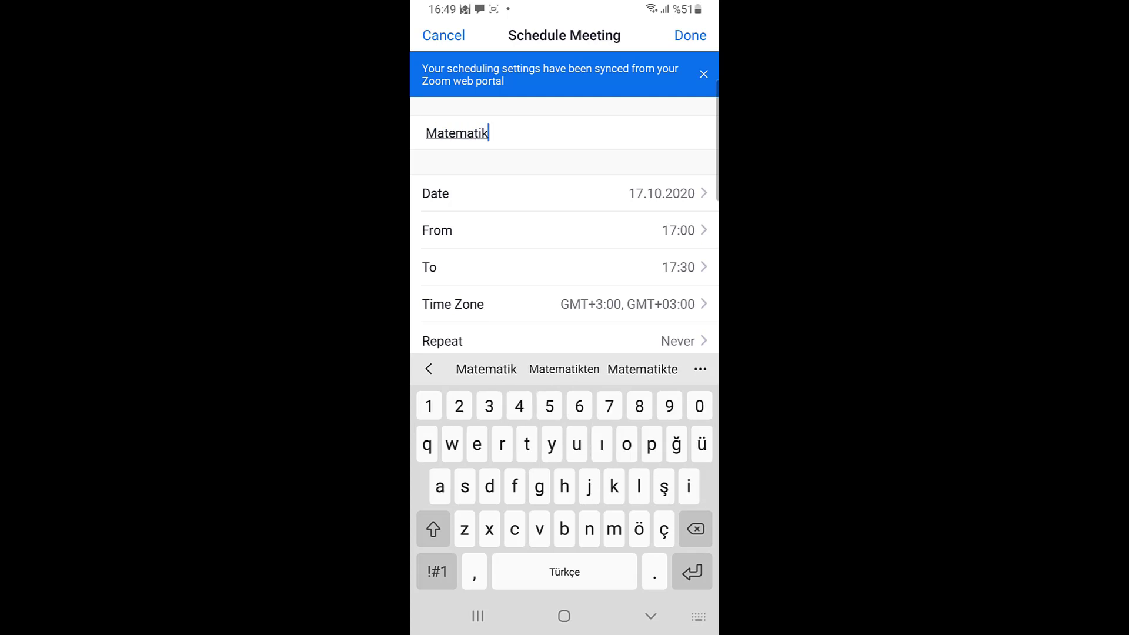
{"action": "left_click", "coordinate": [564, 194]}
{"action": "left_click", "coordinate": [504, 271]}
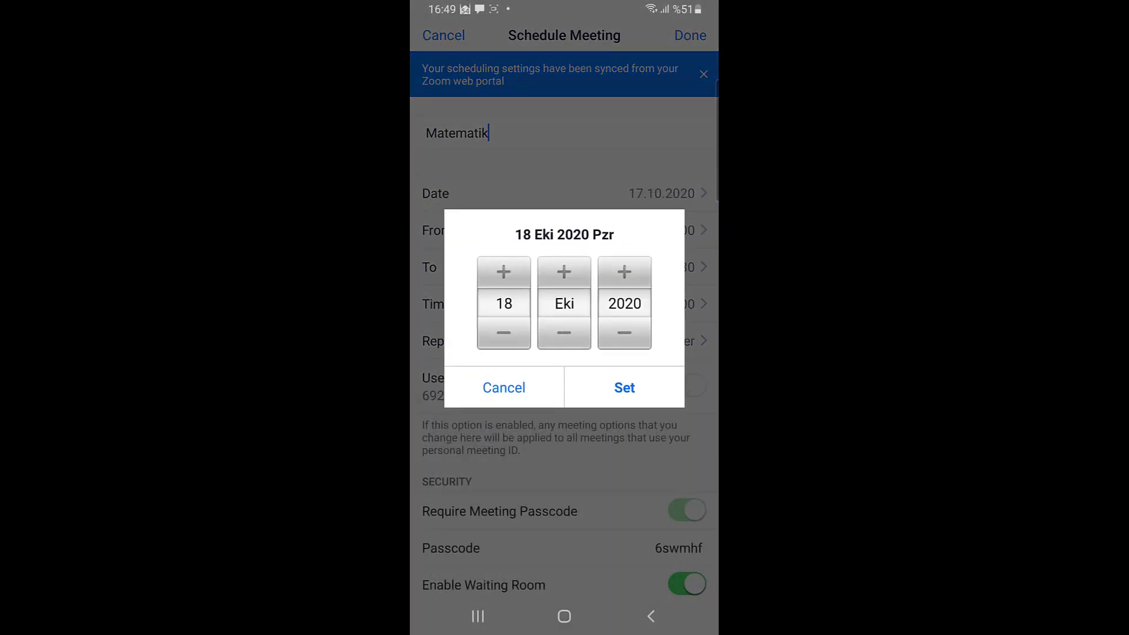
{"action": "left_click", "coordinate": [503, 272]}
{"action": "left_click", "coordinate": [625, 388]}
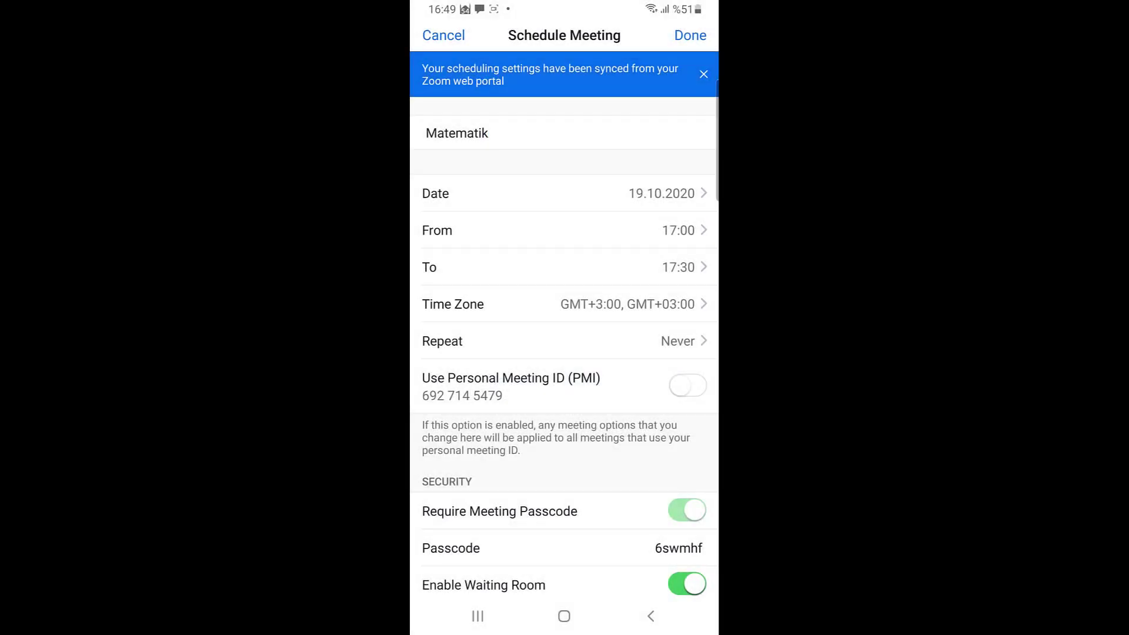
Step: Begin changing the start time from 17:00 by adjusting its hour and minutes
{"action": "left_click", "coordinate": [564, 230]}
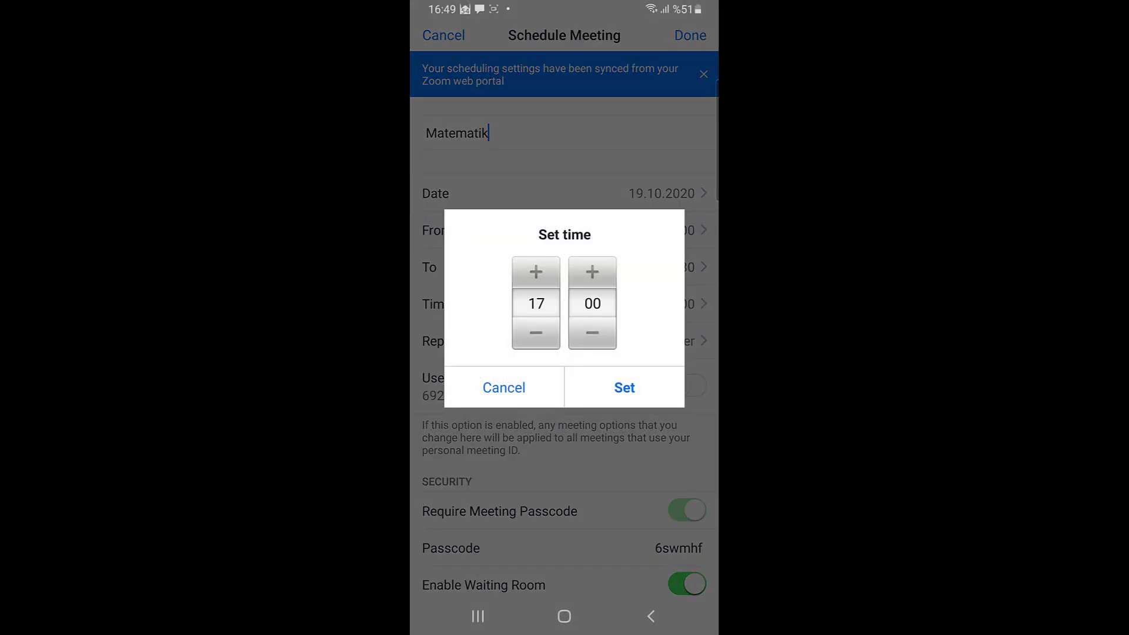
{"action": "left_click", "coordinate": [536, 333]}
{"action": "left_click", "coordinate": [535, 333]}
{"action": "left_click", "coordinate": [593, 272]}
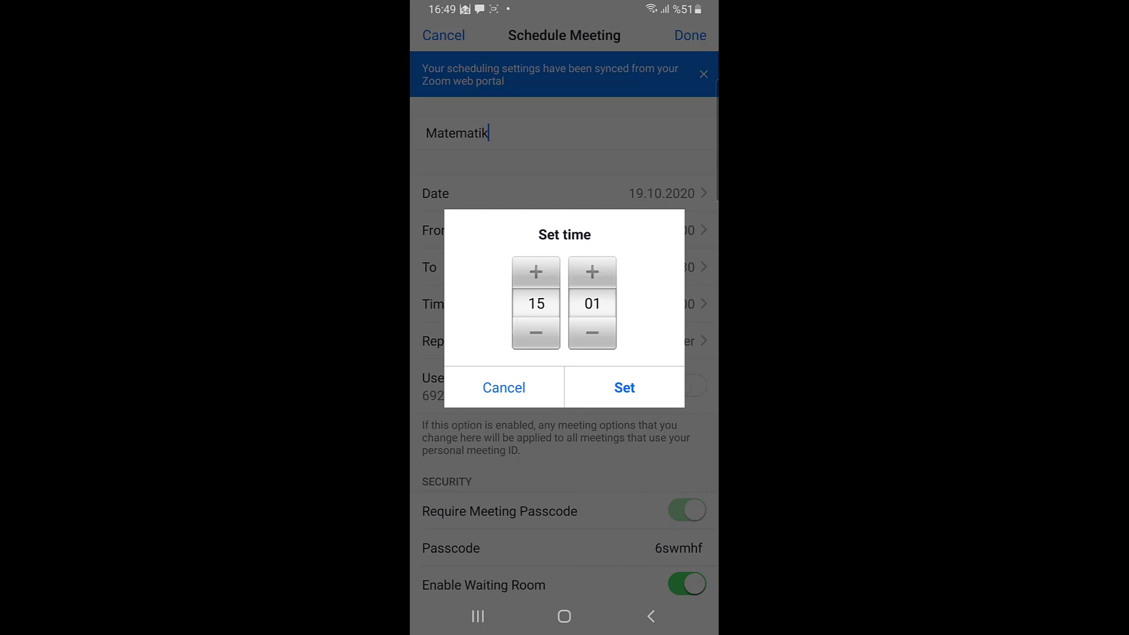